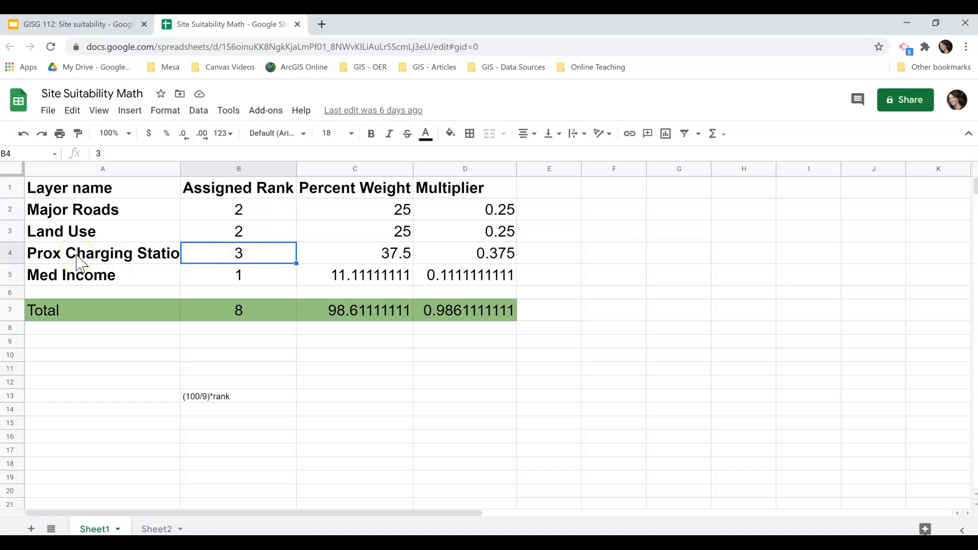
# Review the assigned ranks and percent weights for each layer in the criteria table
pyautogui.click(254, 234)
pyautogui.click(254, 209)
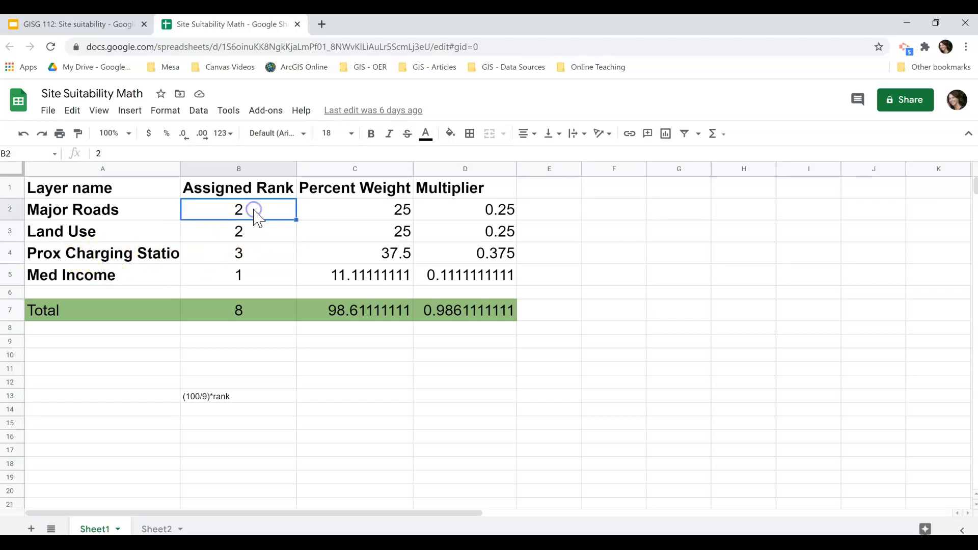
pyautogui.click(246, 279)
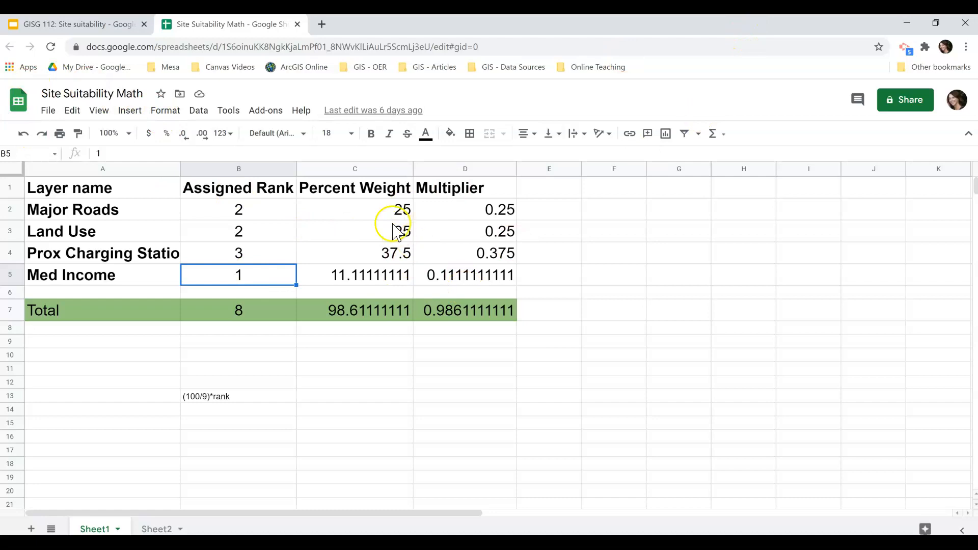
pyautogui.click(377, 218)
pyautogui.click(263, 211)
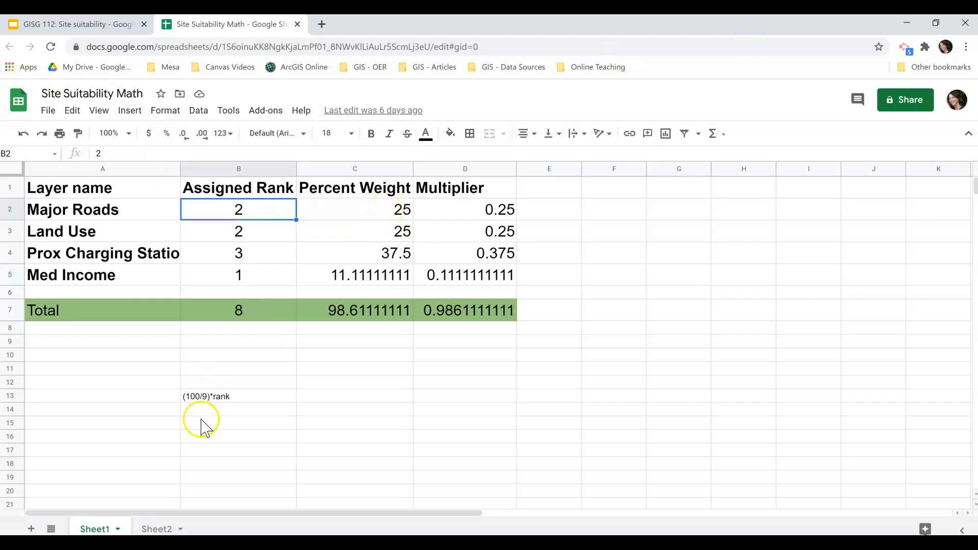
pyautogui.click(212, 401)
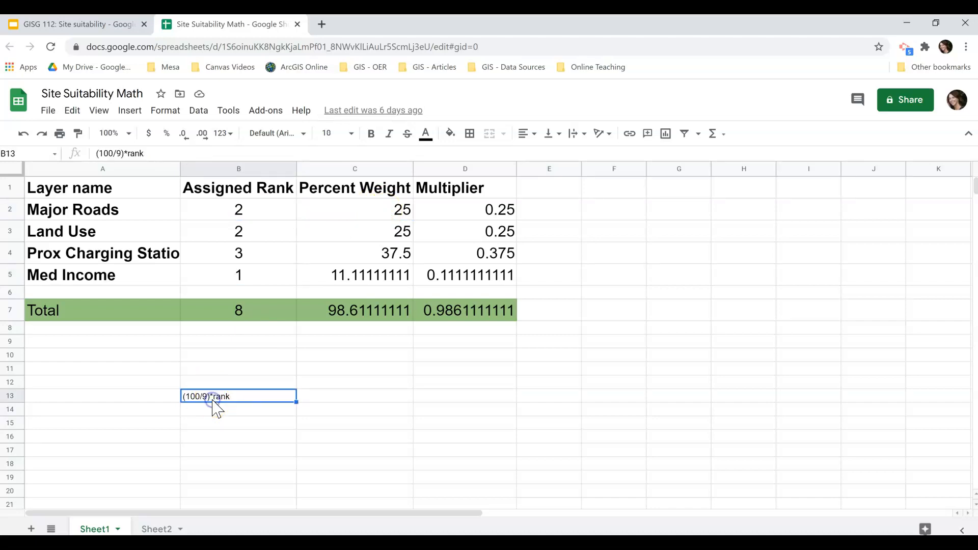
pyautogui.click(355, 247)
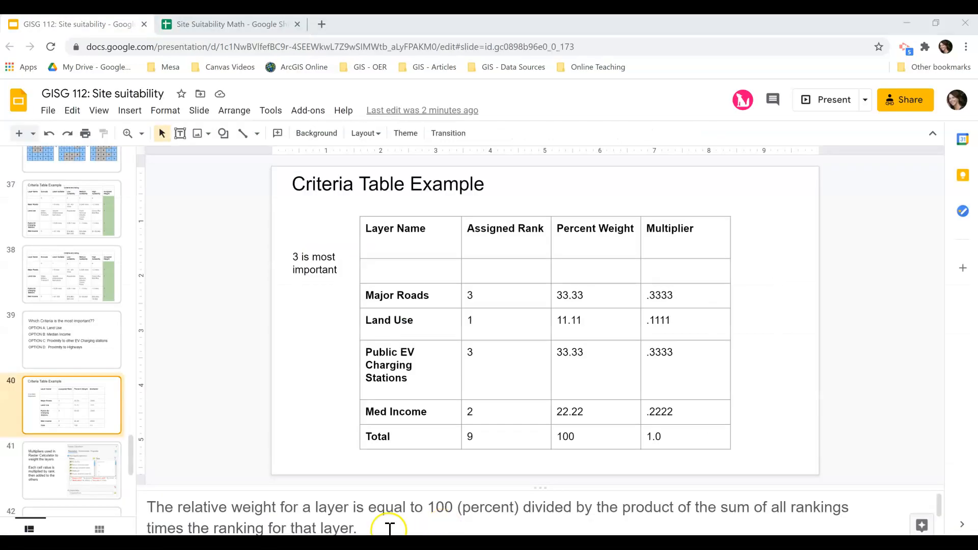
# Compare the slide note's relative weight explanation with the spreadsheet's total rank cell
pyautogui.moveTo(355, 528); pyautogui.dragTo(152, 510)
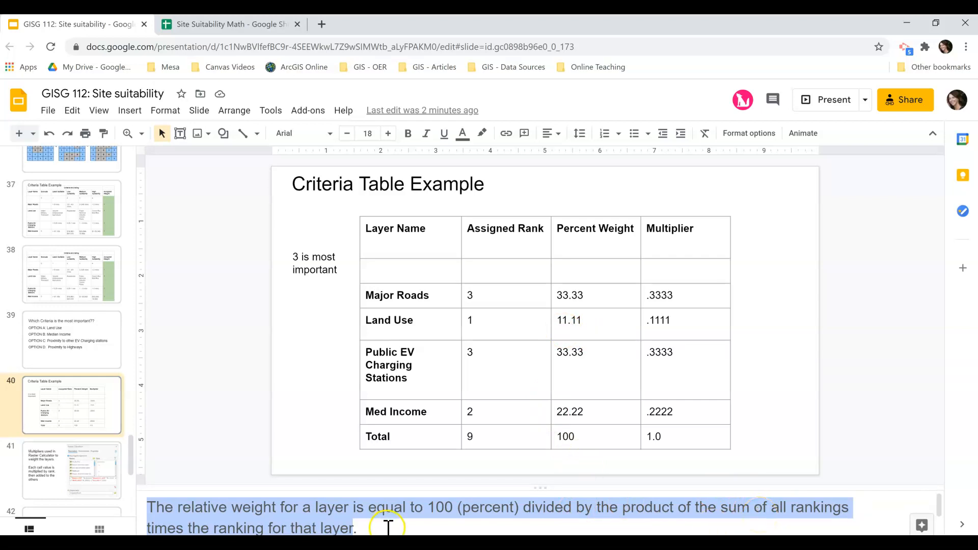
pyautogui.click(246, 20)
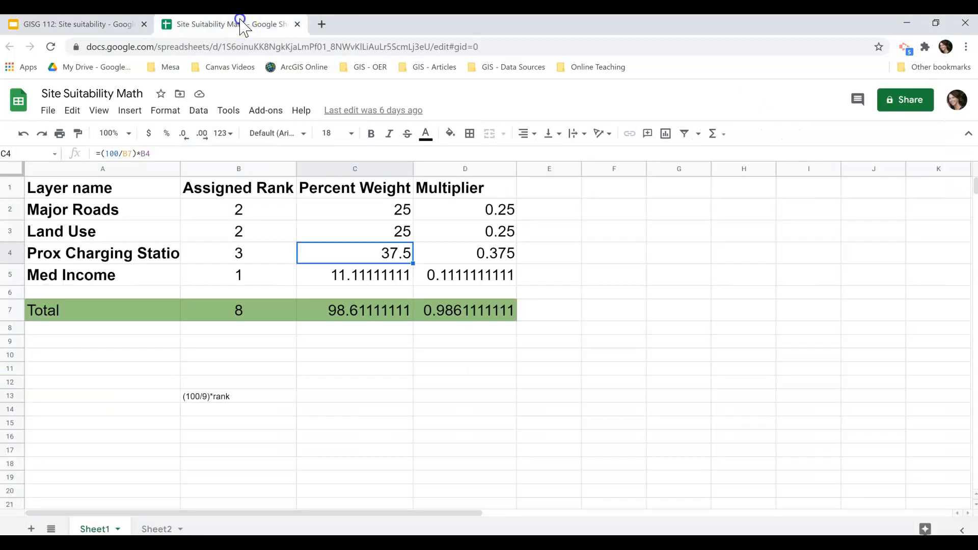
pyautogui.click(237, 326)
pyautogui.click(240, 315)
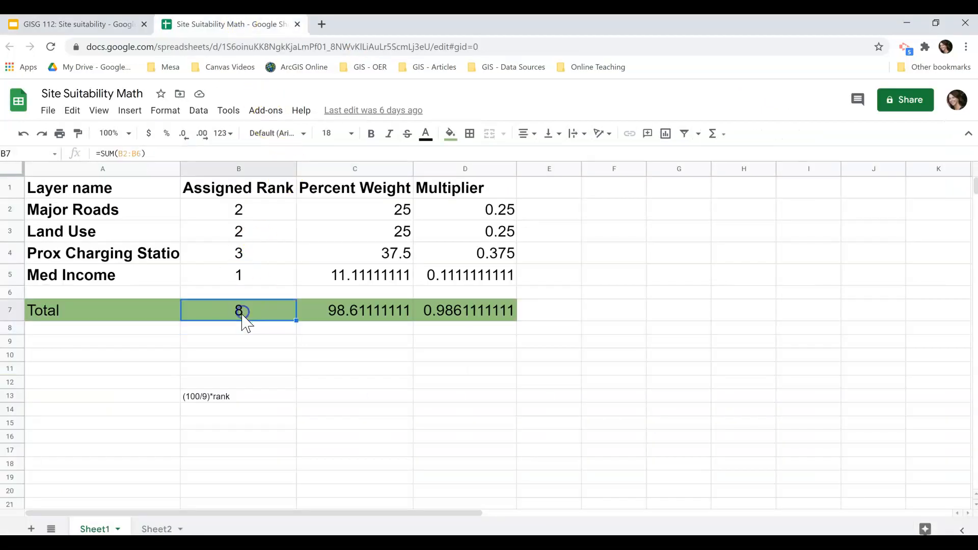
# Edit the formula note in B13 to read (100/B7)*rank
pyautogui.click(195, 402)
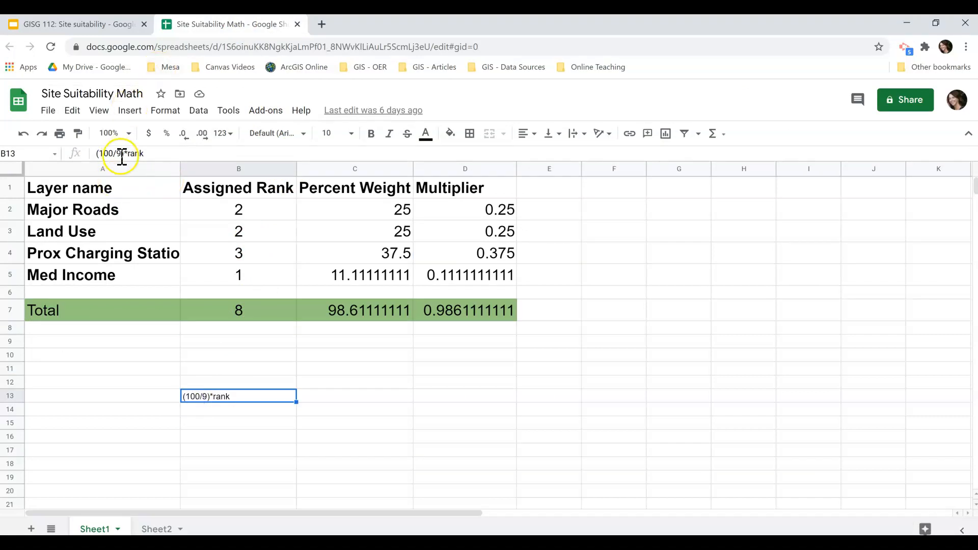
pyautogui.click(239, 312)
pyautogui.click(203, 396)
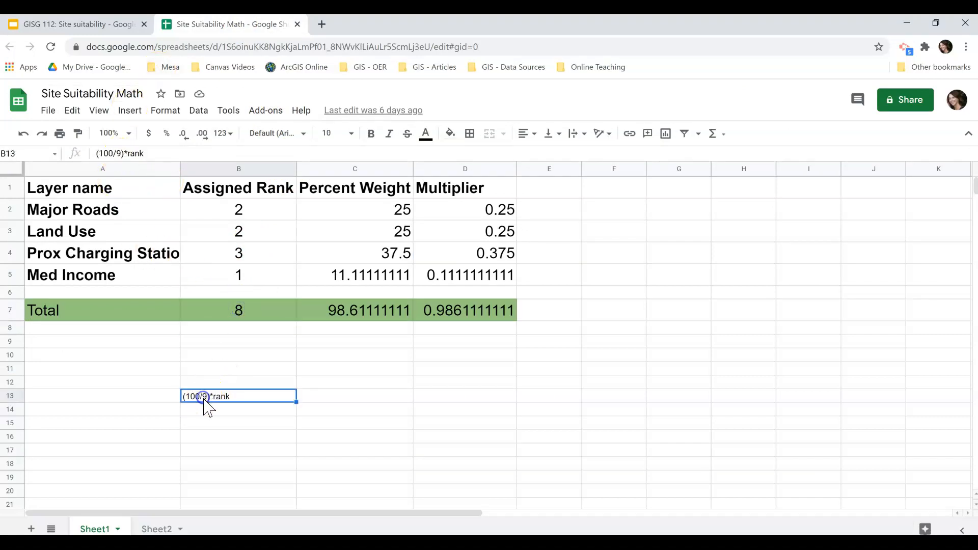
pyautogui.click(119, 155)
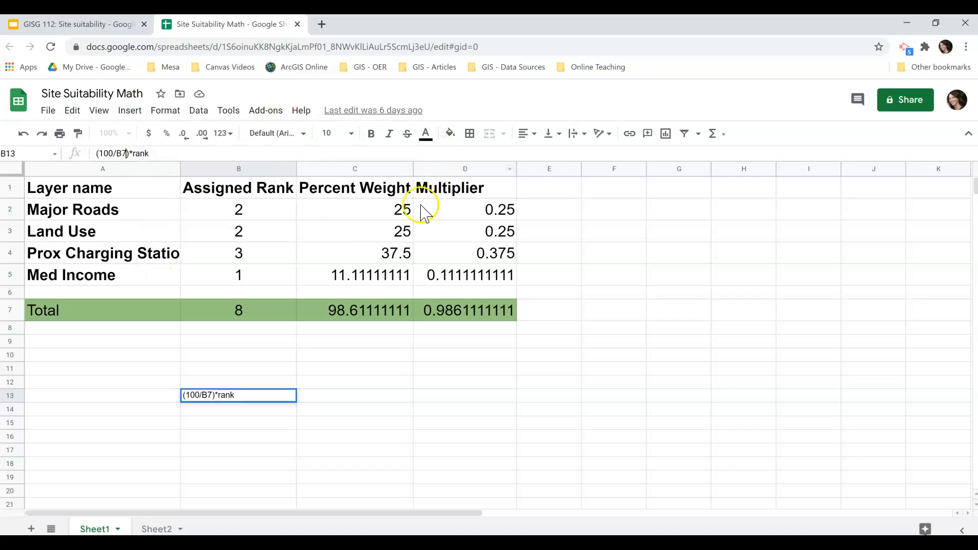
pyautogui.click(400, 213)
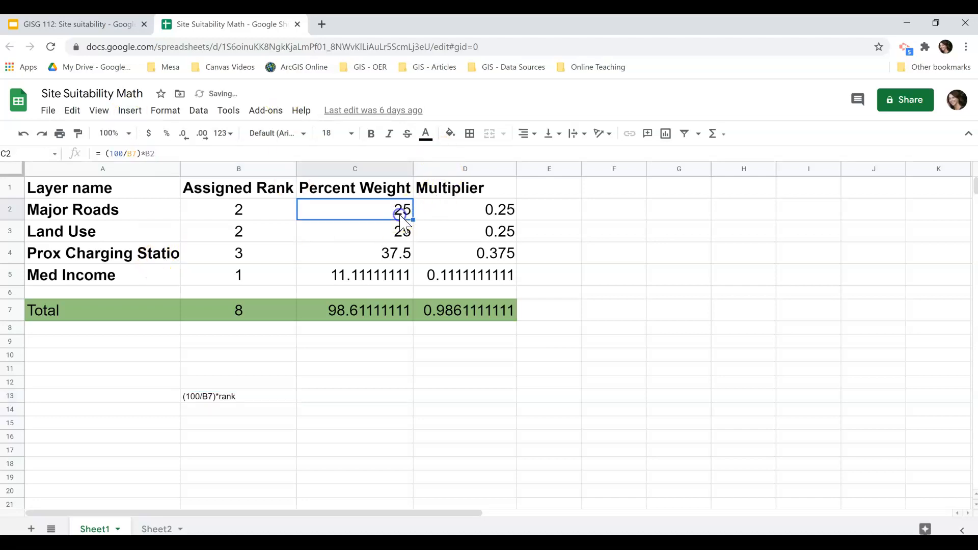
# Review the total rank sum formula, the percent weight formula and the multiplier formulas for each layer
pyautogui.click(237, 312)
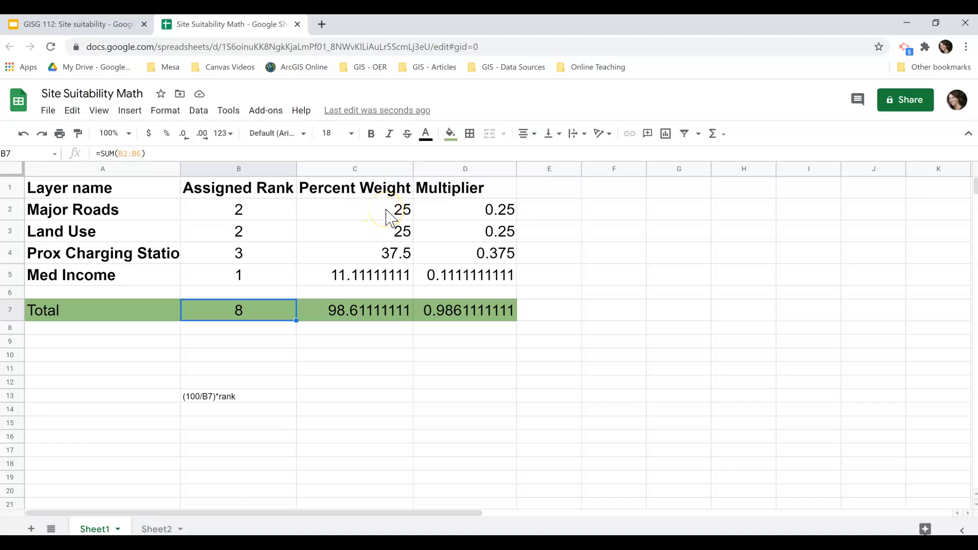
pyautogui.click(81, 24)
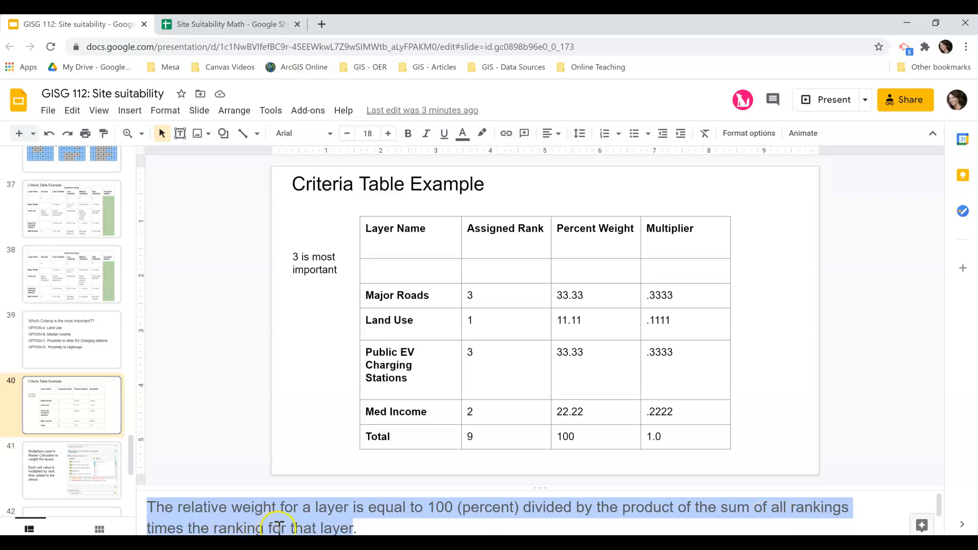
pyautogui.click(219, 26)
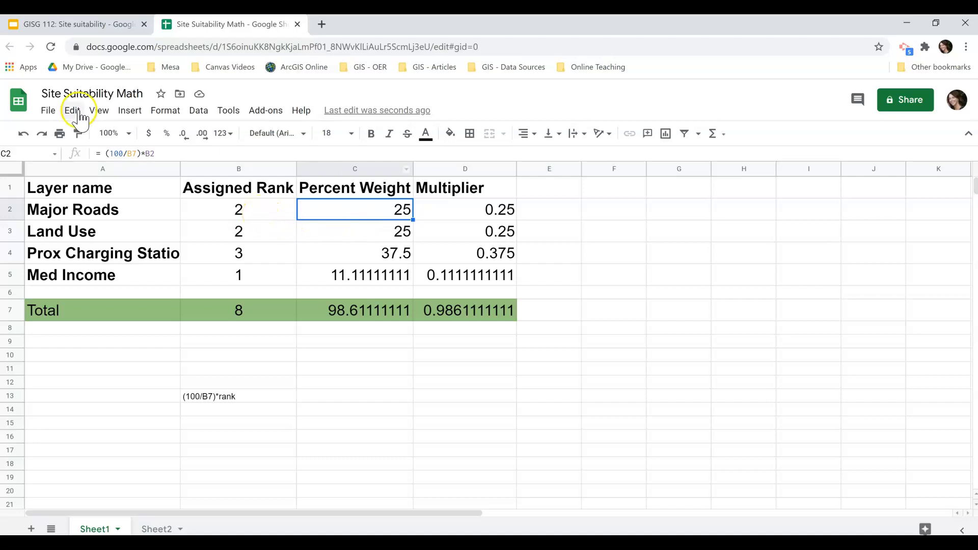
pyautogui.doubleClick(113, 153)
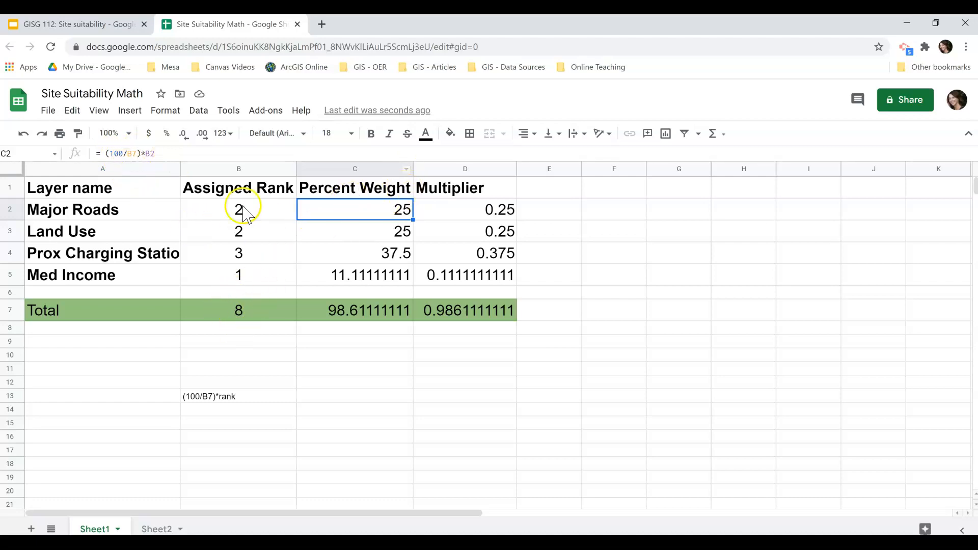
pyautogui.click(505, 213)
pyautogui.click(511, 231)
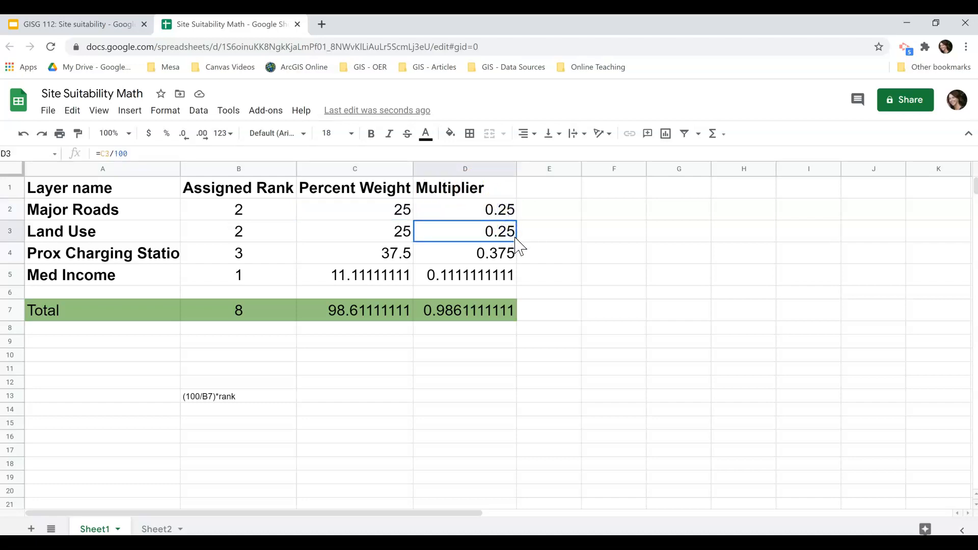
pyautogui.click(501, 257)
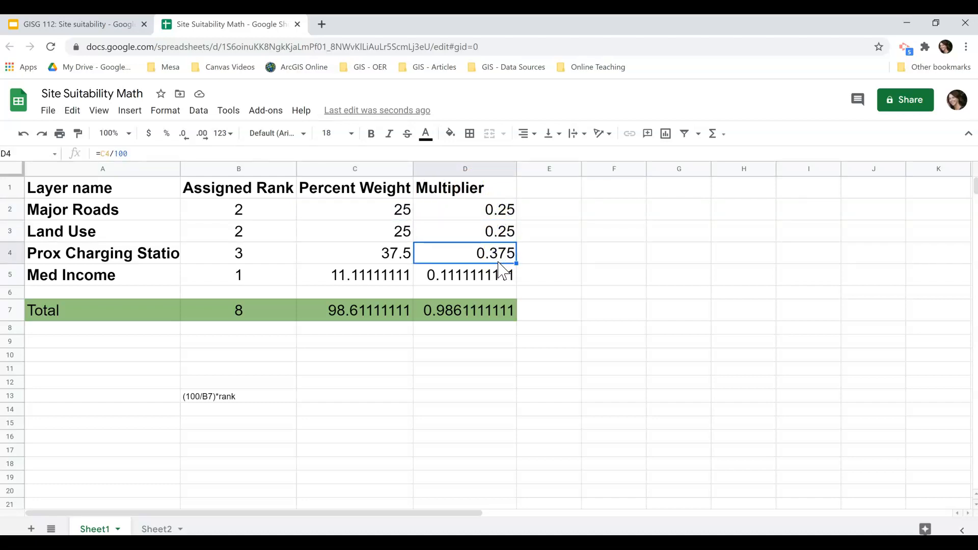
pyautogui.click(502, 280)
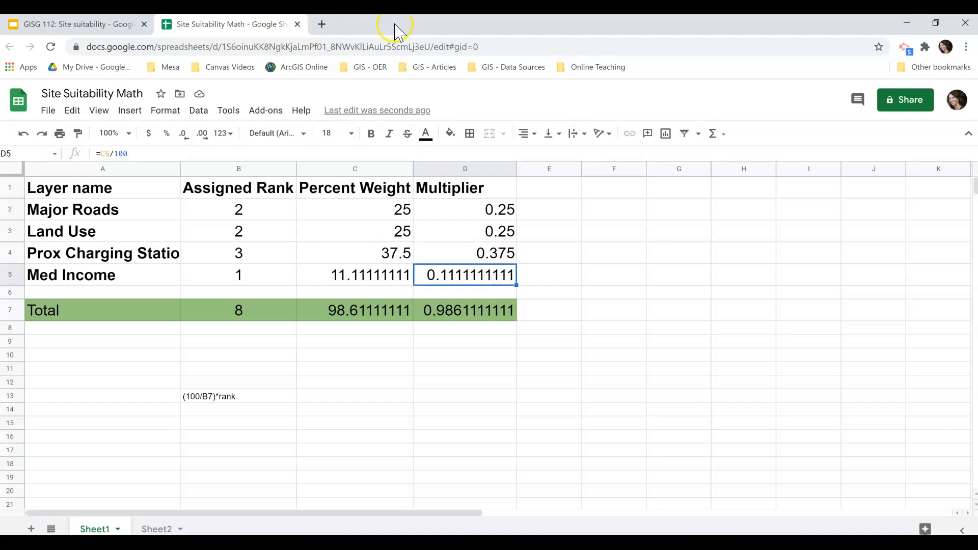
# Open the Raster Calculator tool in Model 2 and review its weighted map algebra expression
pyautogui.moveTo(400, 31); pyautogui.dragTo(977, 30)
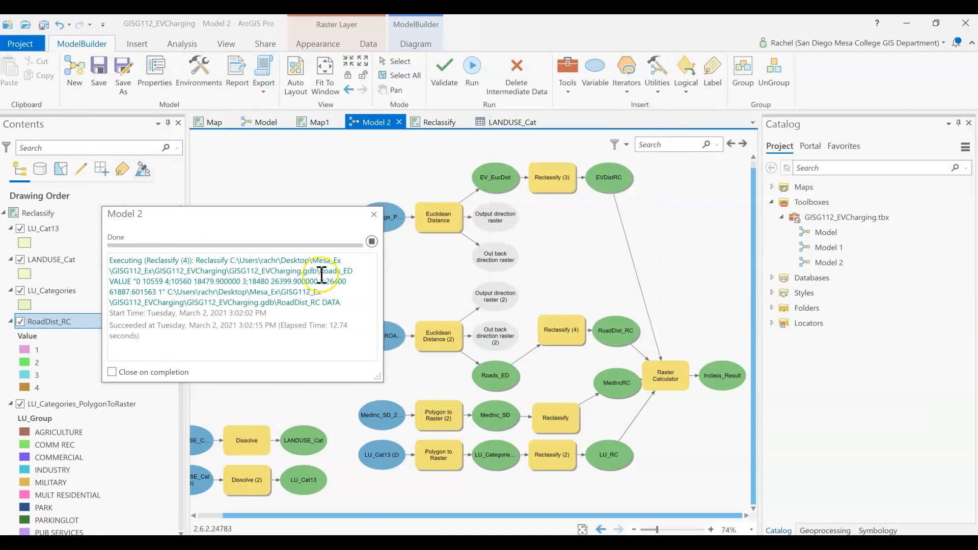
pyautogui.click(374, 214)
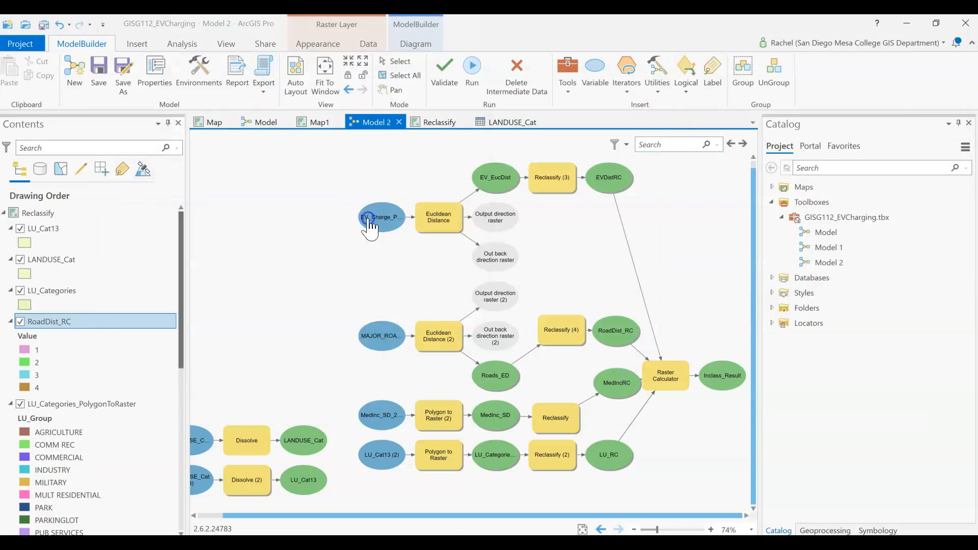
pyautogui.doubleClick(673, 375)
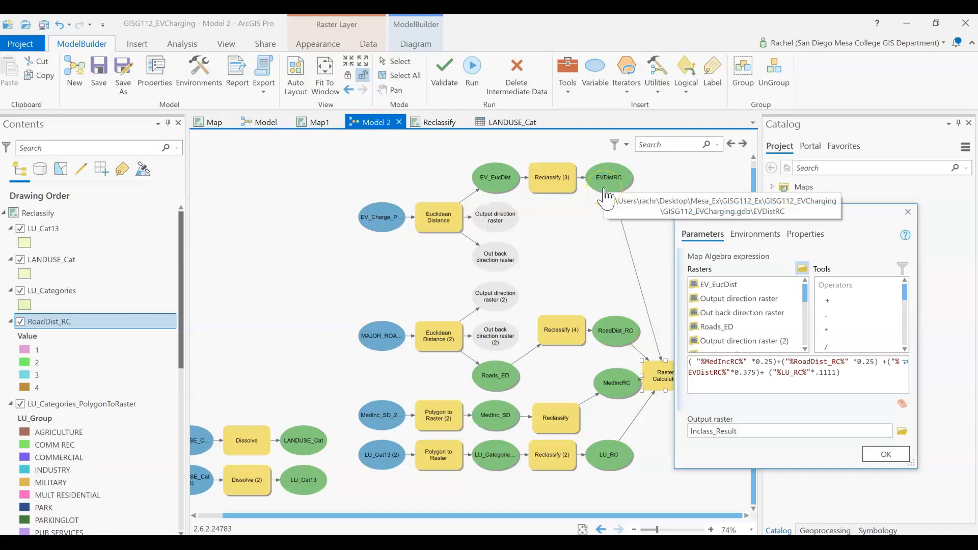
pyautogui.moveTo(796, 215); pyautogui.dragTo(374, 70)
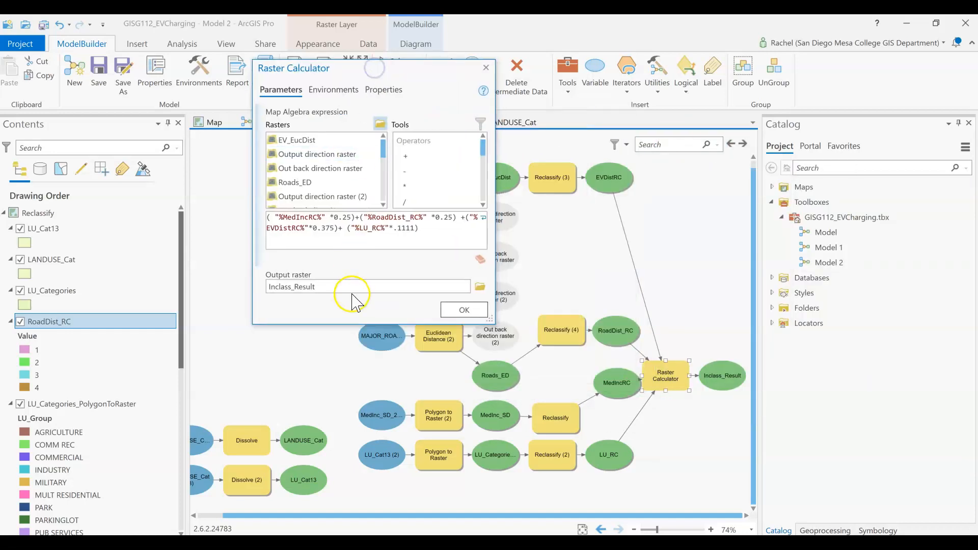
pyautogui.moveTo(372, 325); pyautogui.dragTo(376, 405)
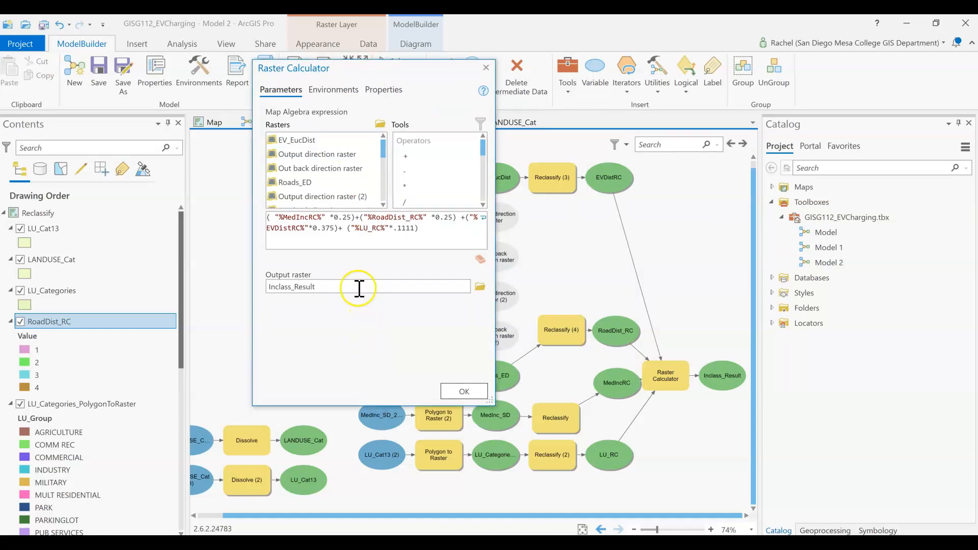
pyautogui.click(371, 250)
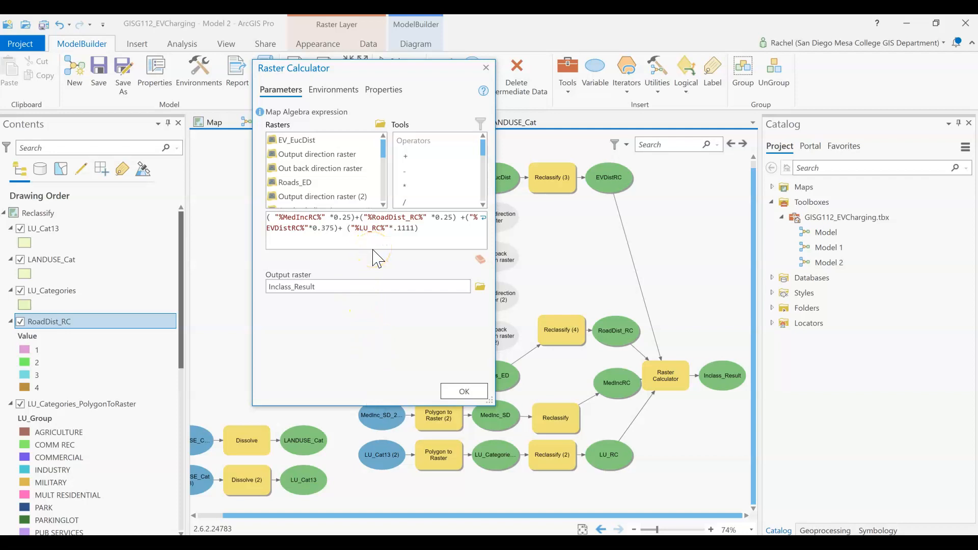
pyautogui.click(341, 224)
pyautogui.click(488, 221)
pyautogui.moveTo(492, 220); pyautogui.dragTo(684, 221)
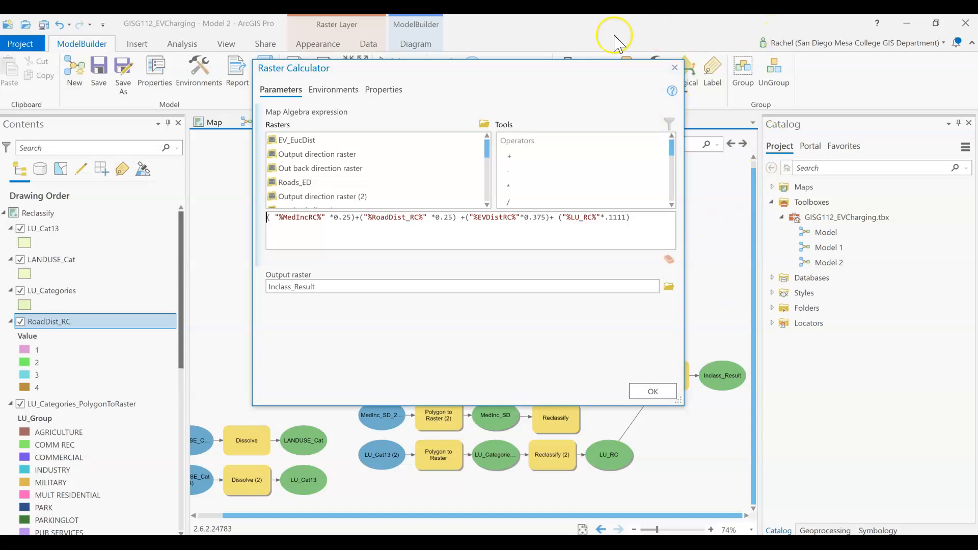
pyautogui.moveTo(518, 75); pyautogui.dragTo(795, 58)
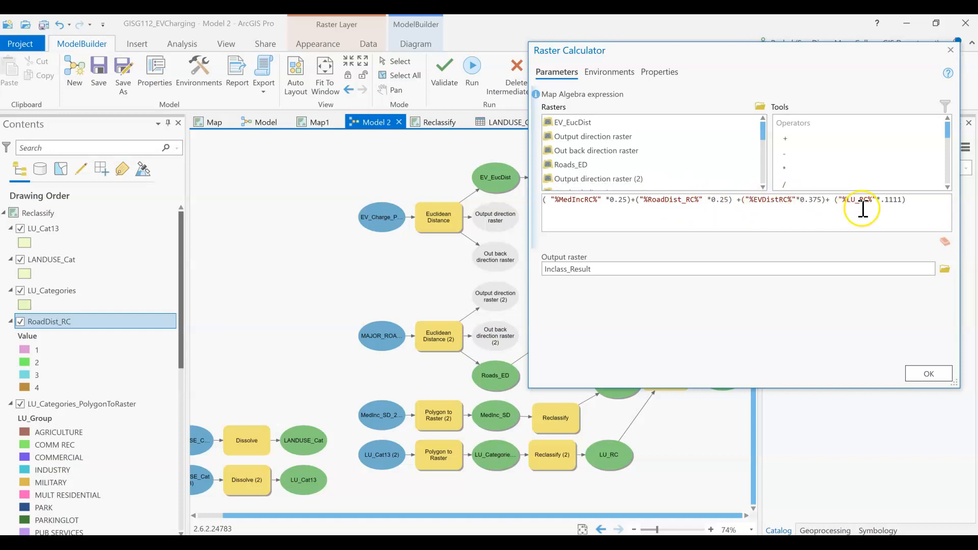
pyautogui.moveTo(812, 53); pyautogui.dragTo(518, 44)
pyautogui.click(633, 365)
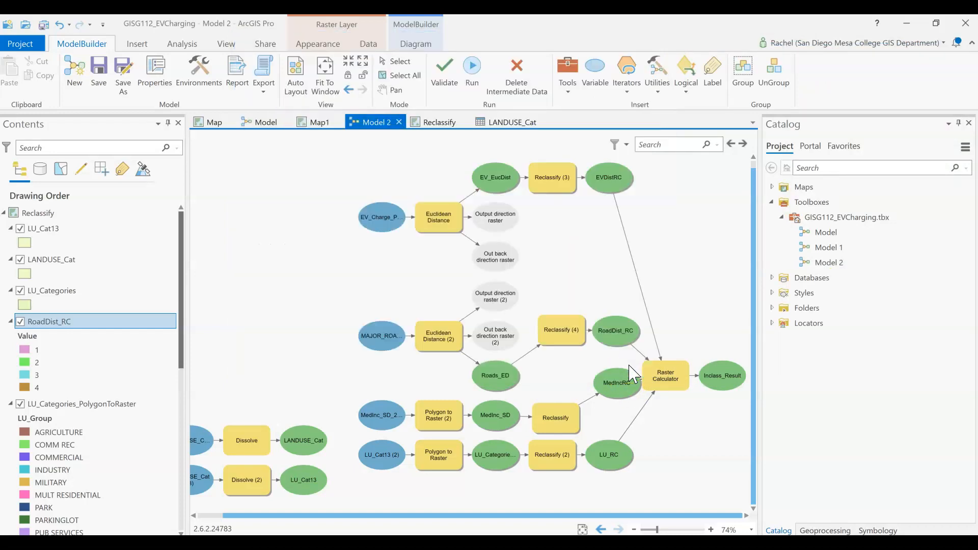
# Run the Raster Calculator tool in the model
pyautogui.rightClick(664, 381)
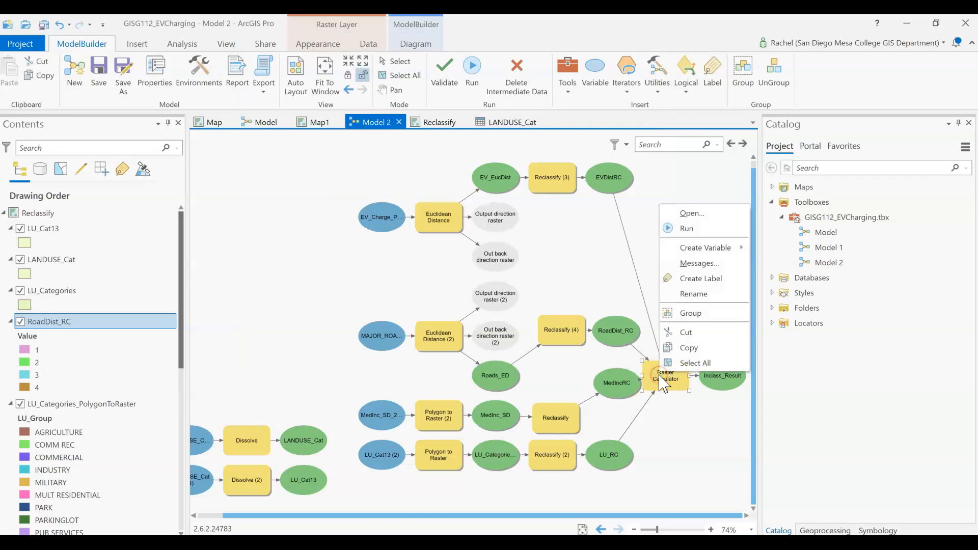
pyautogui.click(688, 229)
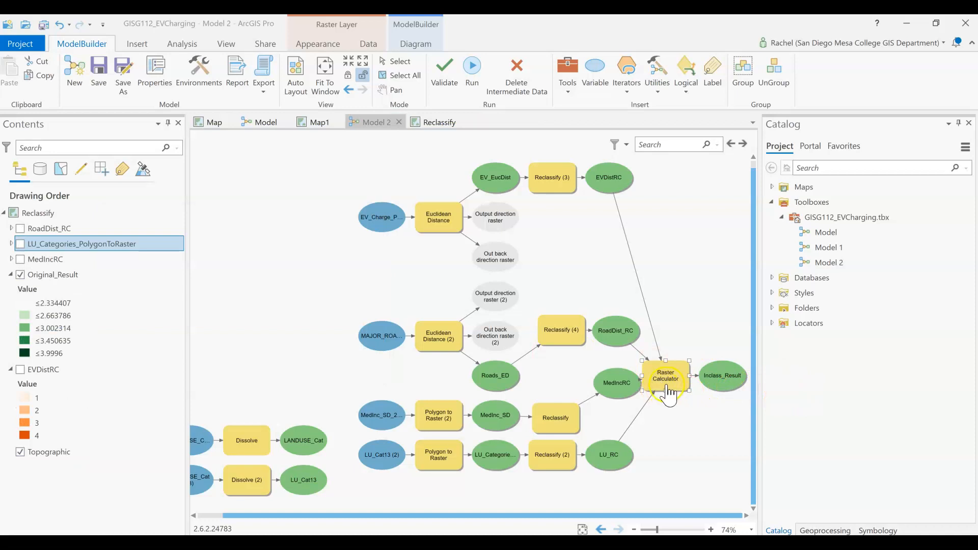
pyautogui.click(672, 459)
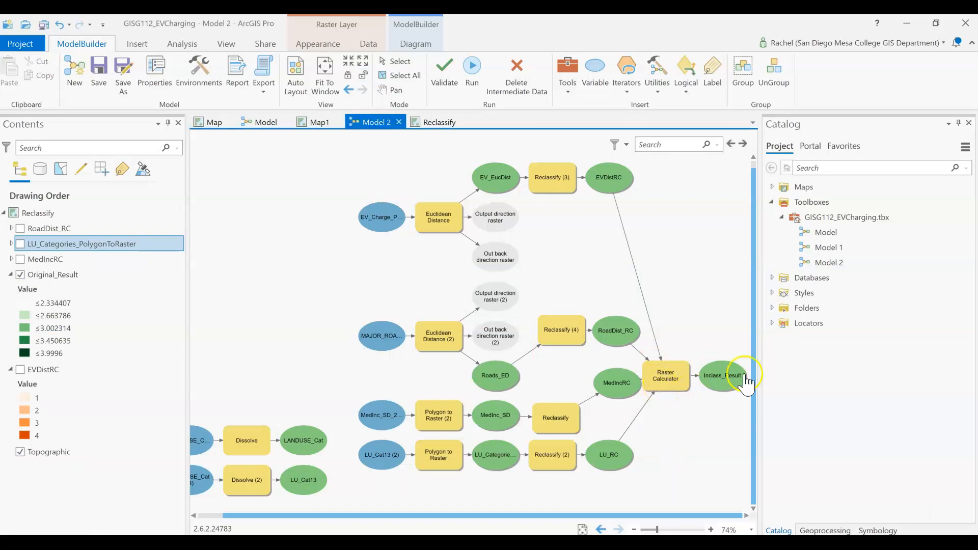
# Add the Inclass_Result output to the display and view it in the Reclassify map
pyautogui.rightClick(714, 383)
pyautogui.click(745, 420)
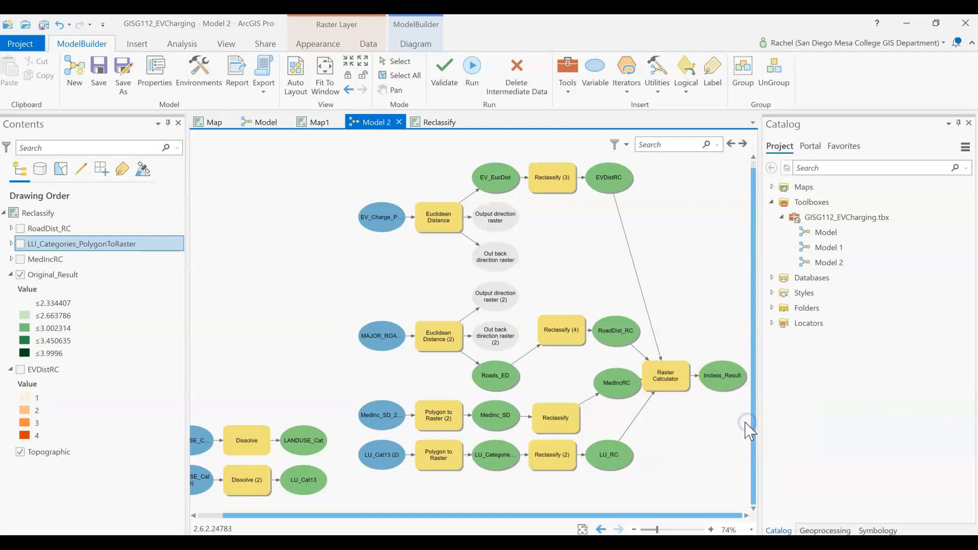
pyautogui.click(433, 122)
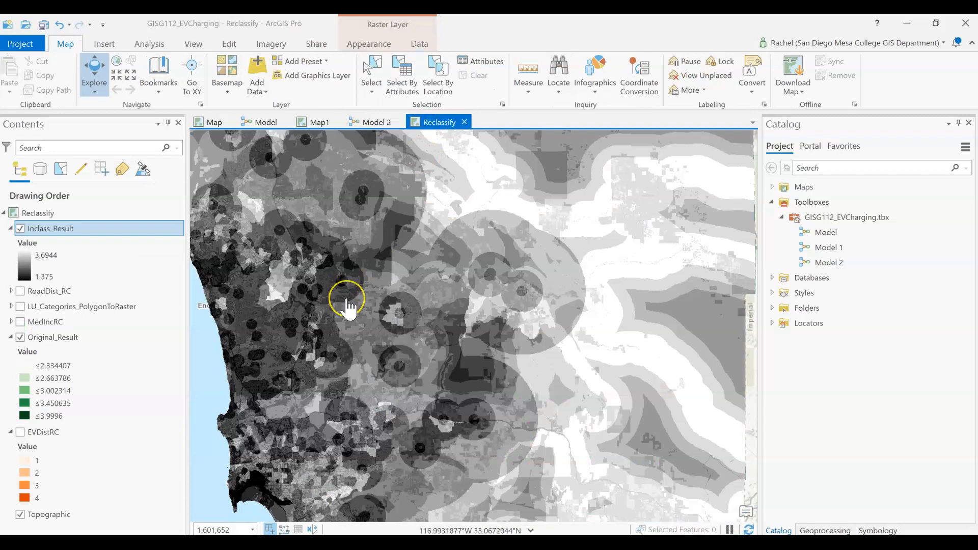
# Open the symbology settings for the Inclass_Result layer
pyautogui.scroll(-3, 346, 306)
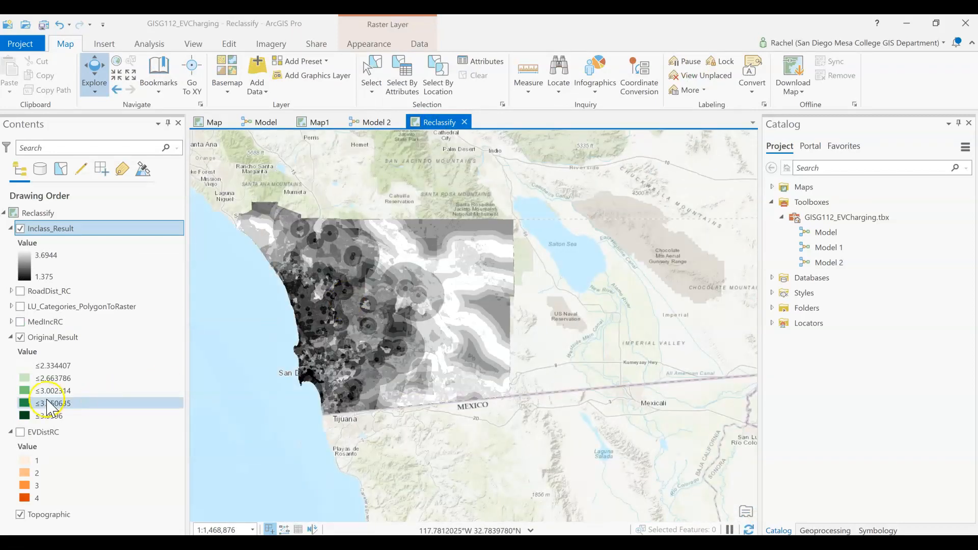
pyautogui.click(827, 531)
pyautogui.click(874, 531)
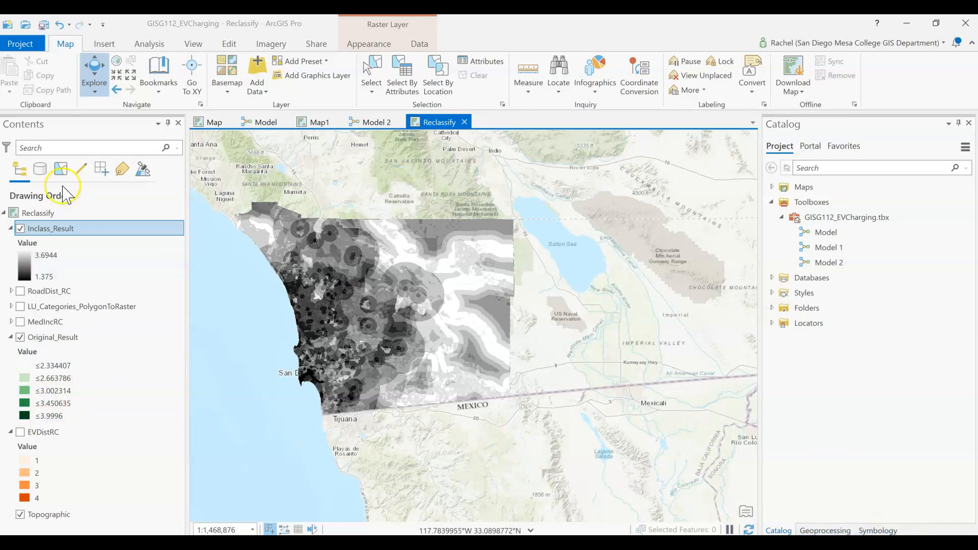
pyautogui.click(43, 278)
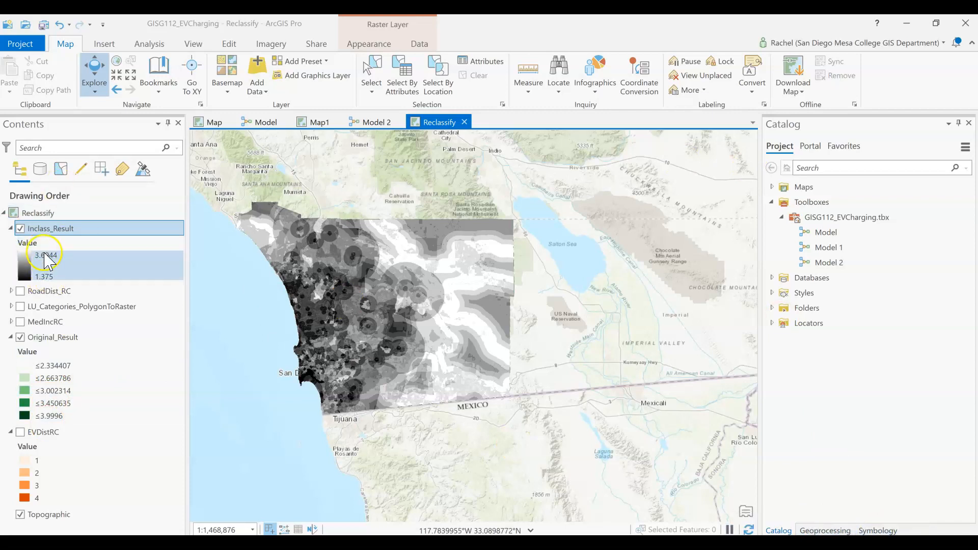
pyautogui.click(887, 533)
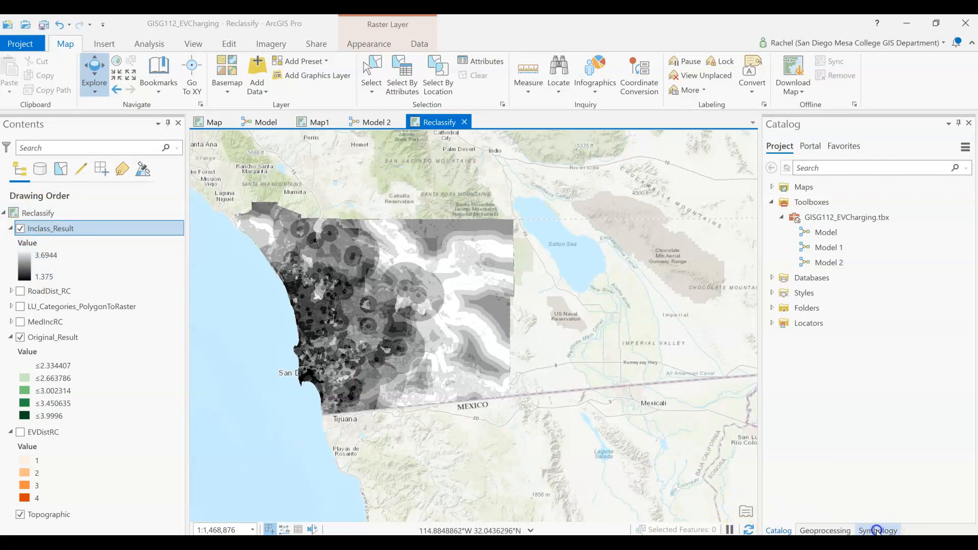
pyautogui.click(876, 532)
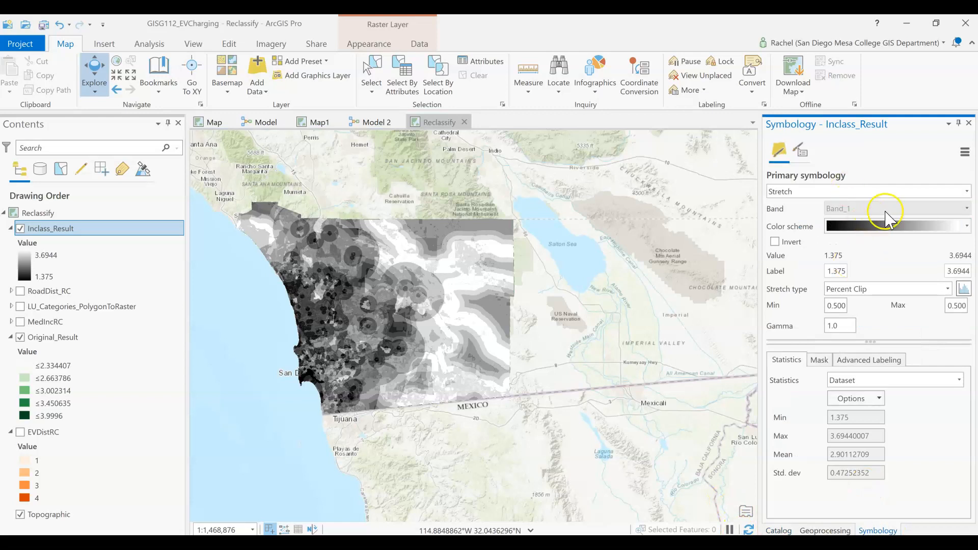
# Change the stretch color scheme of Inclass_Result to a white-to-green ramp, leaving it not inverted
pyautogui.click(775, 242)
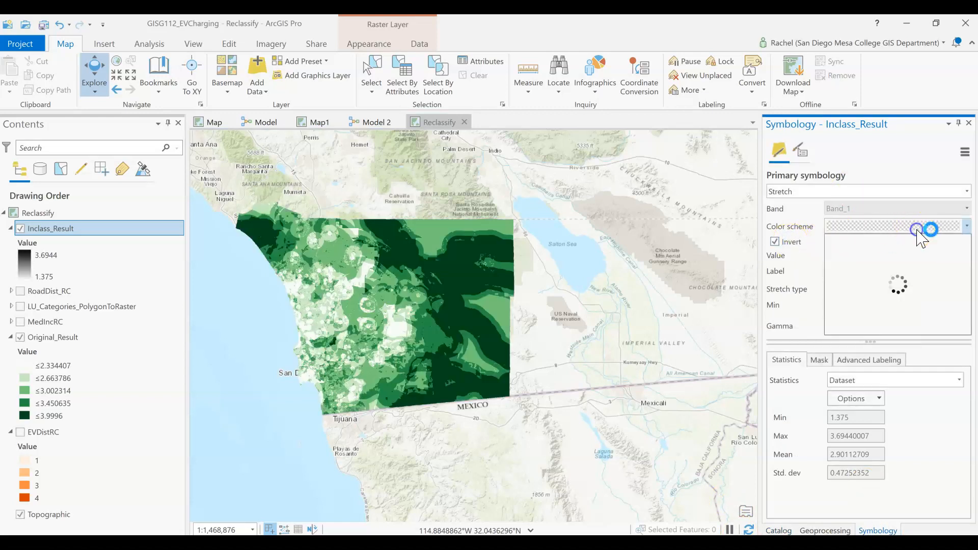
pyautogui.click(965, 229)
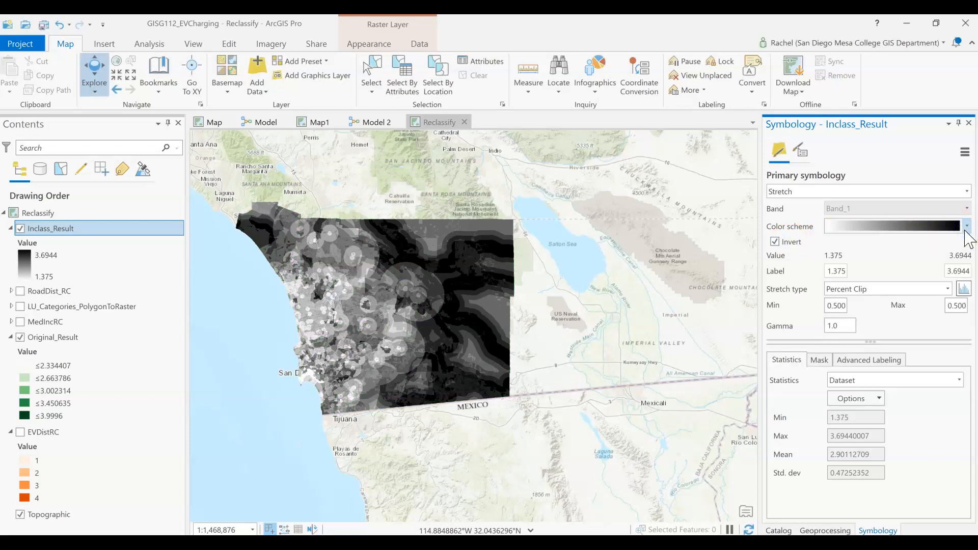
pyautogui.click(967, 226)
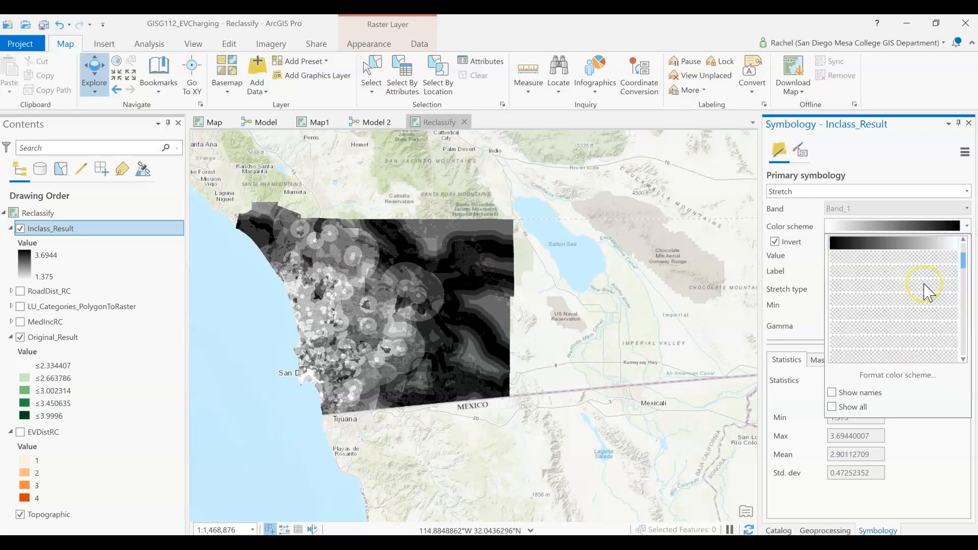
pyautogui.scroll(-8, 927, 291)
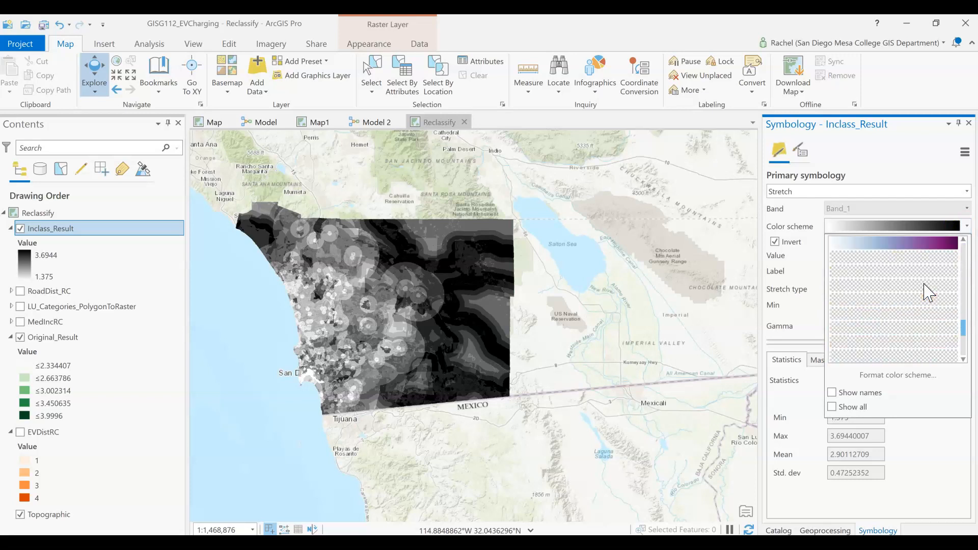
pyautogui.scroll(-2, 930, 293)
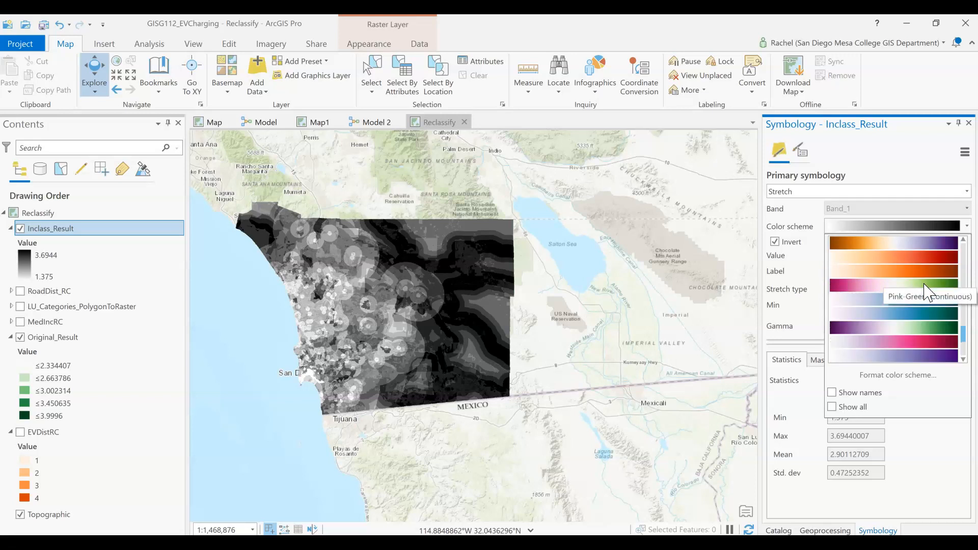
pyautogui.scroll(4, 927, 293)
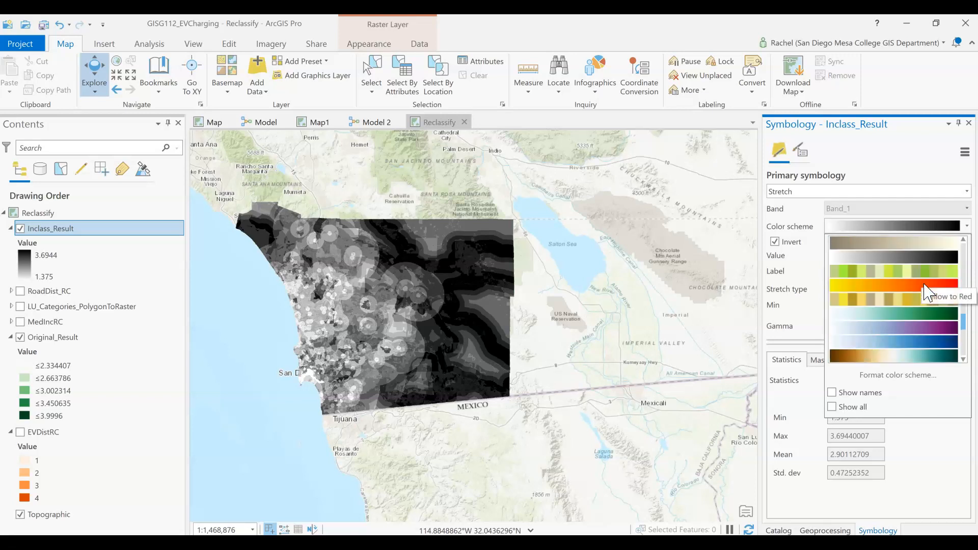
pyautogui.scroll(3, 923, 282)
pyautogui.click(931, 317)
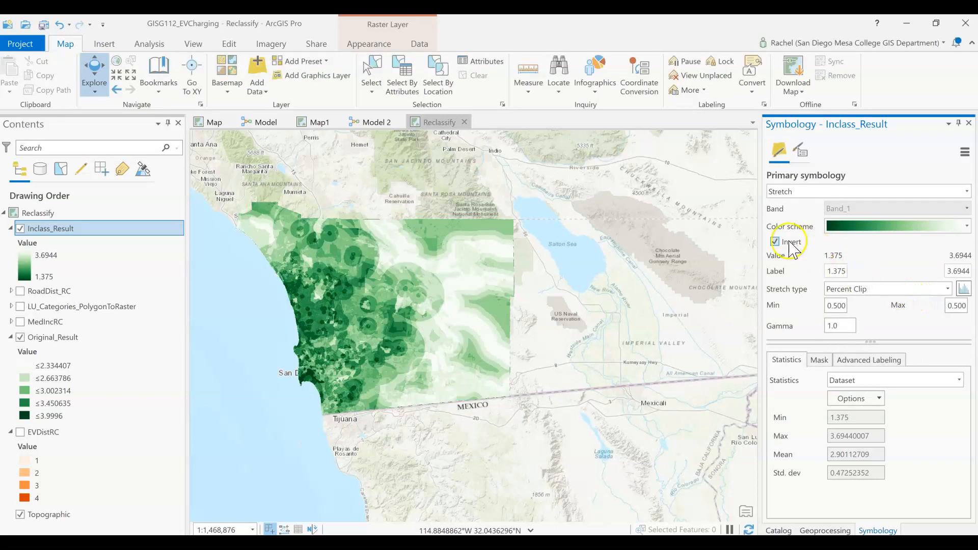
pyautogui.click(791, 246)
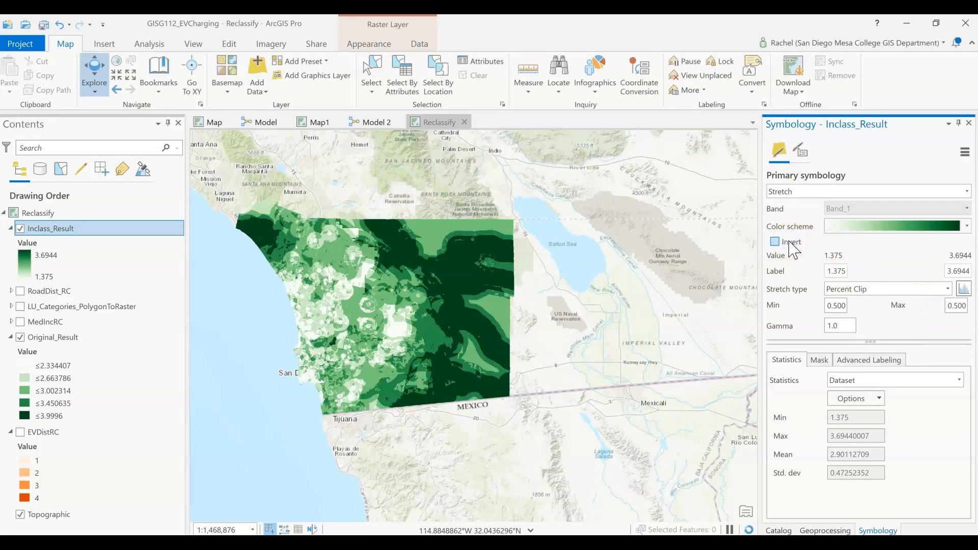
pyautogui.click(789, 243)
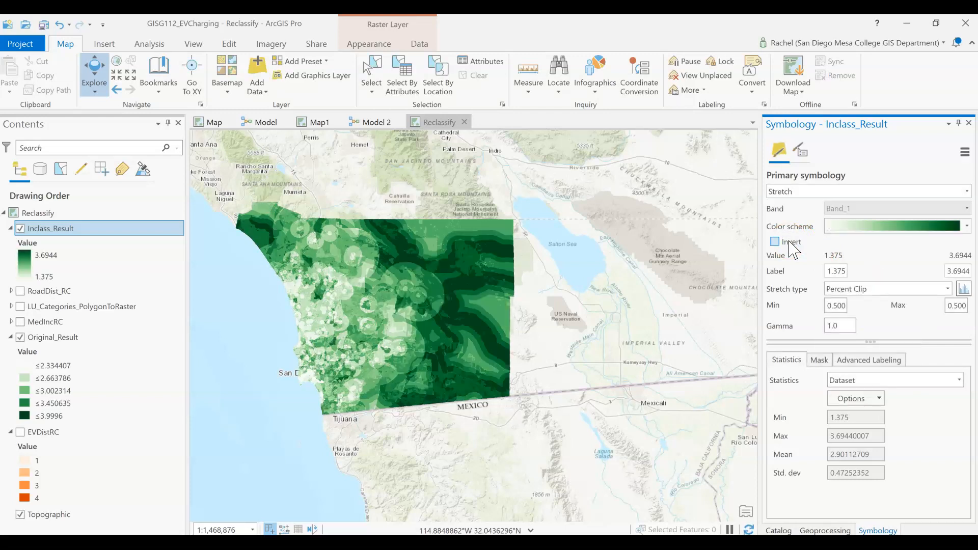
# Switch the layer's primary symbology to Classify
pyautogui.click(965, 192)
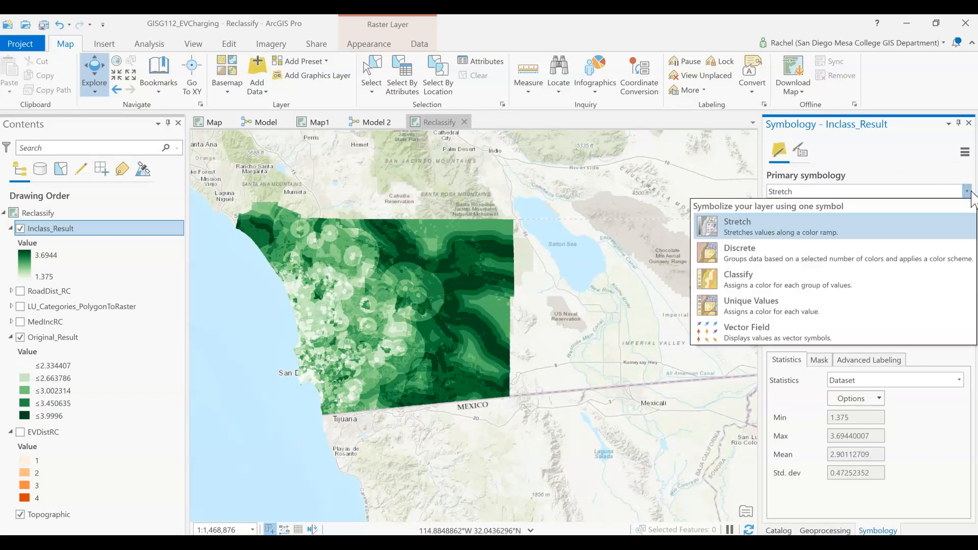
pyautogui.click(755, 285)
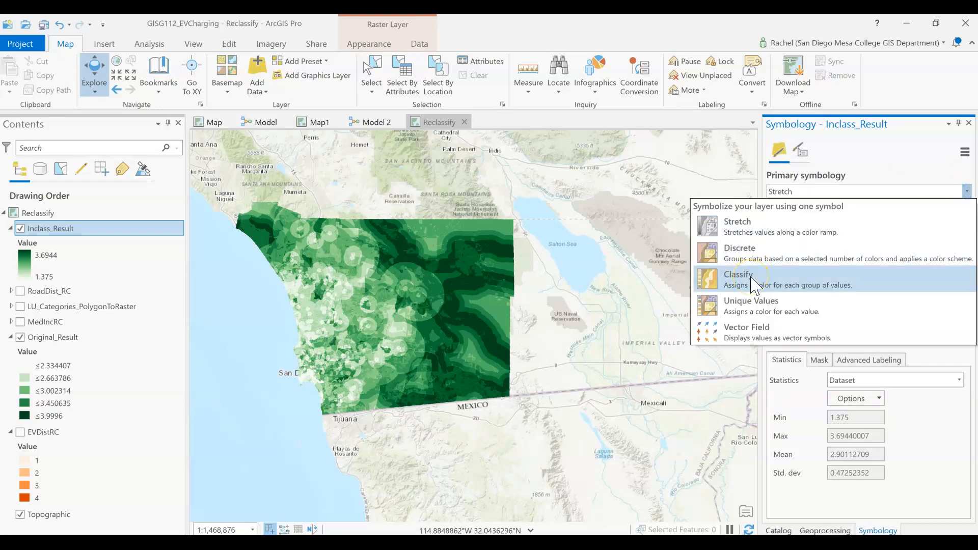
pyautogui.click(759, 262)
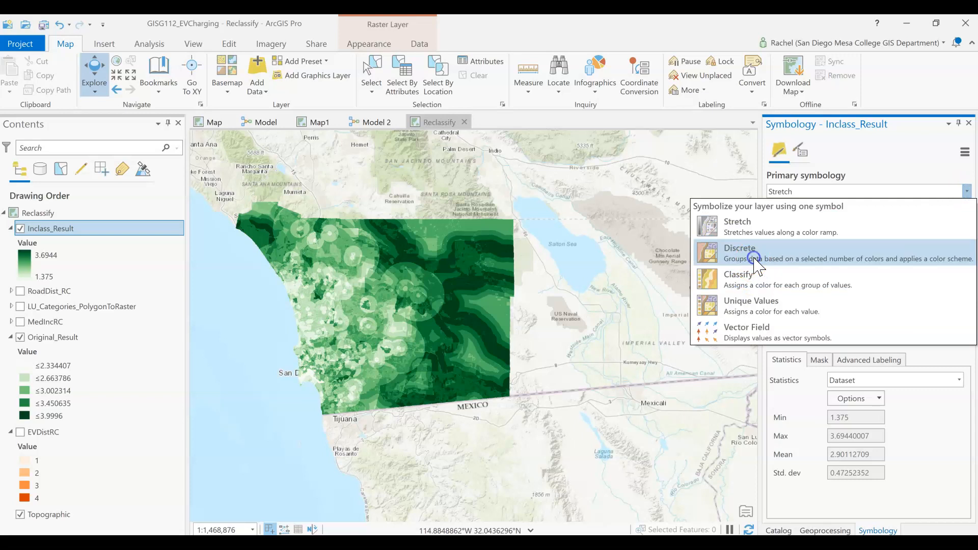
pyautogui.click(875, 278)
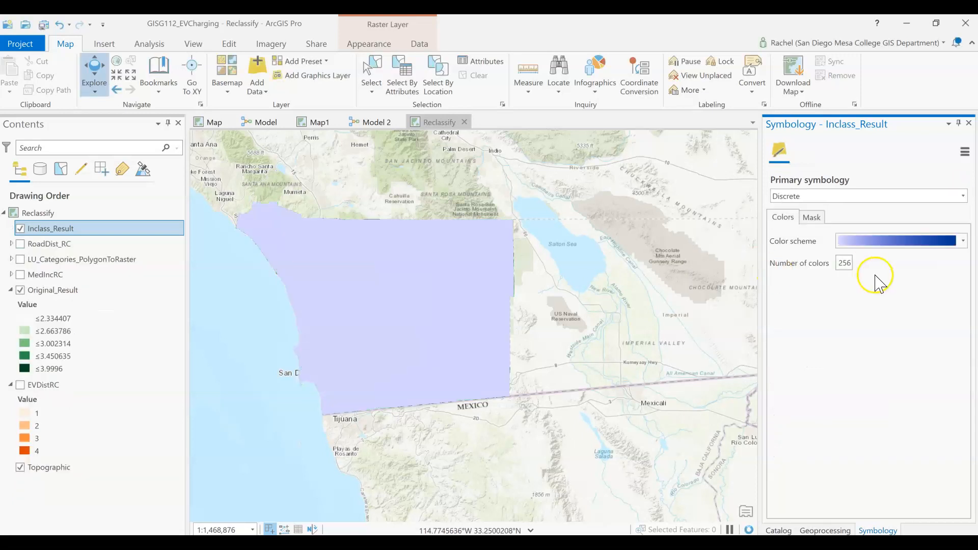
pyautogui.click(875, 196)
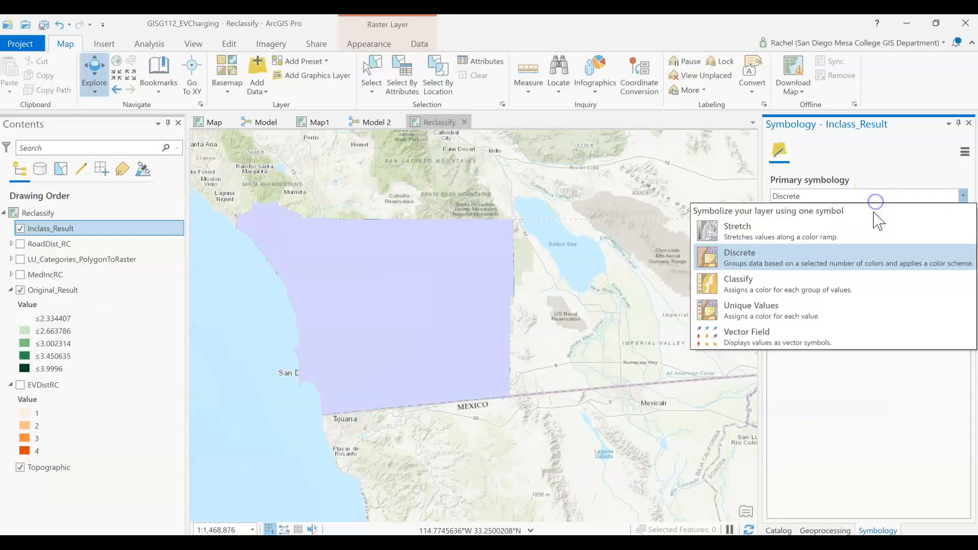
pyautogui.click(869, 282)
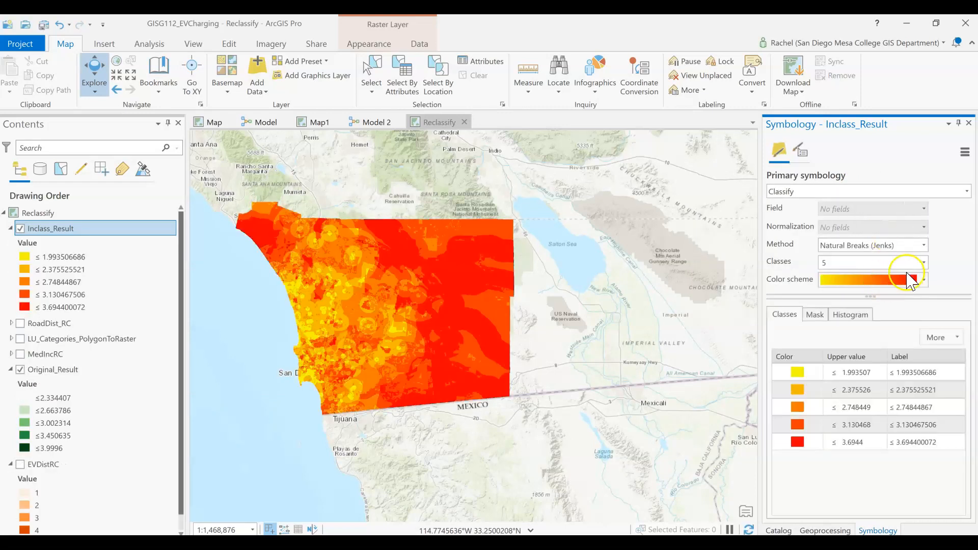
# Set the classified color scheme to a white-to-dark-green ramp
pyautogui.click(922, 281)
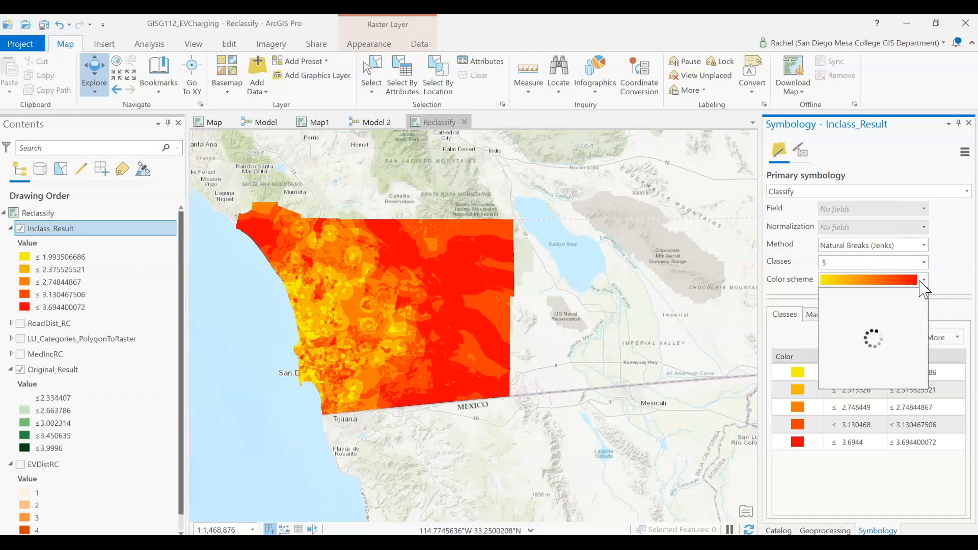
pyautogui.scroll(-3, 889, 351)
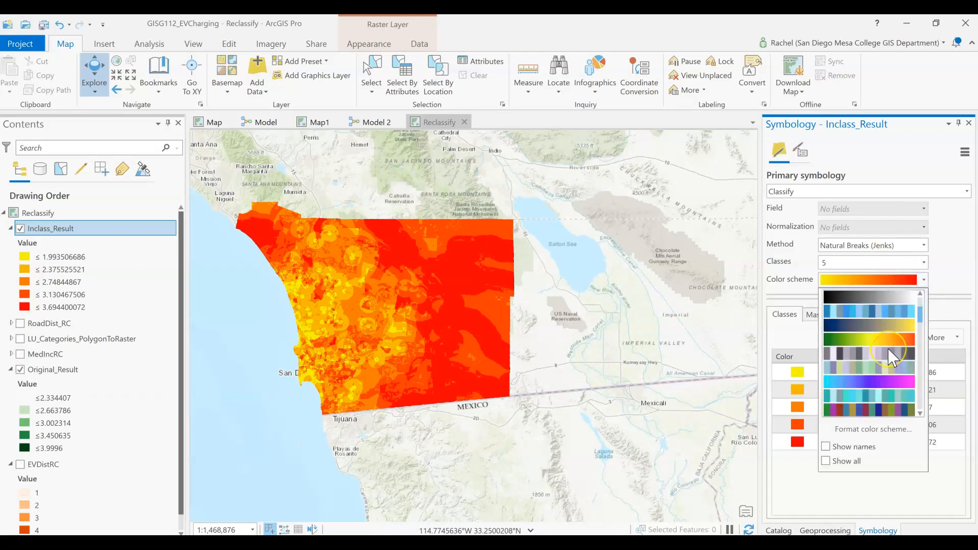
pyautogui.scroll(-6, 890, 357)
pyautogui.scroll(-4, 892, 358)
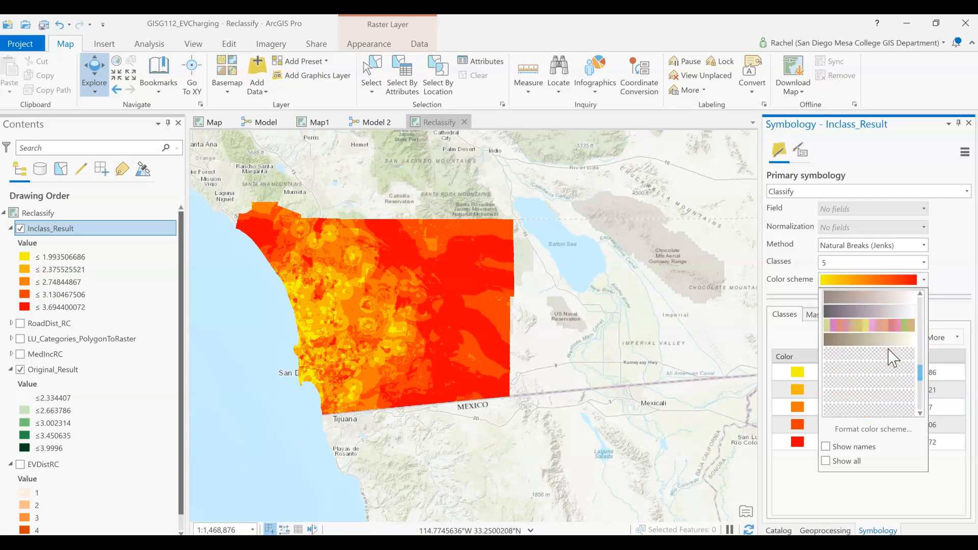
pyautogui.scroll(4, 892, 358)
pyautogui.click(891, 339)
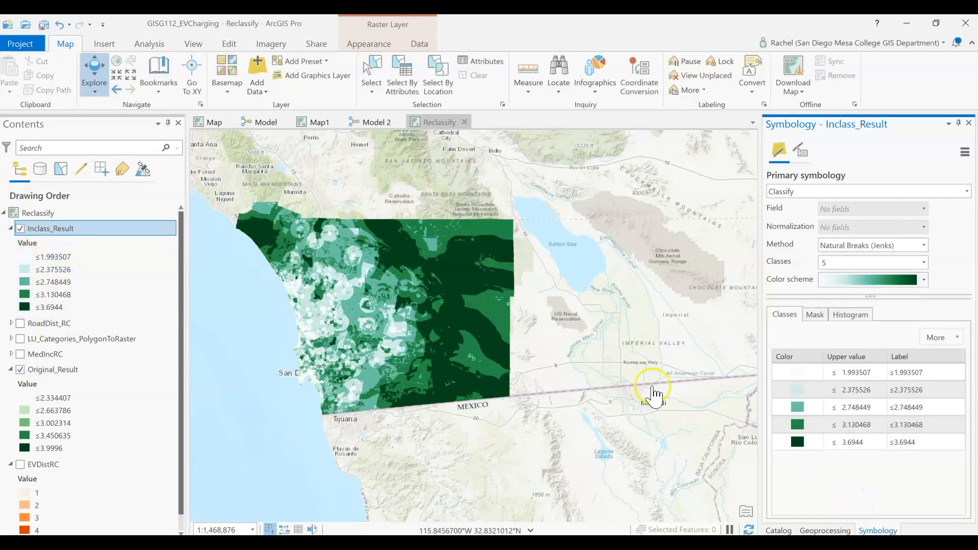
# Reduce the number of classes to 4
pyautogui.click(62, 257)
pyautogui.click(866, 262)
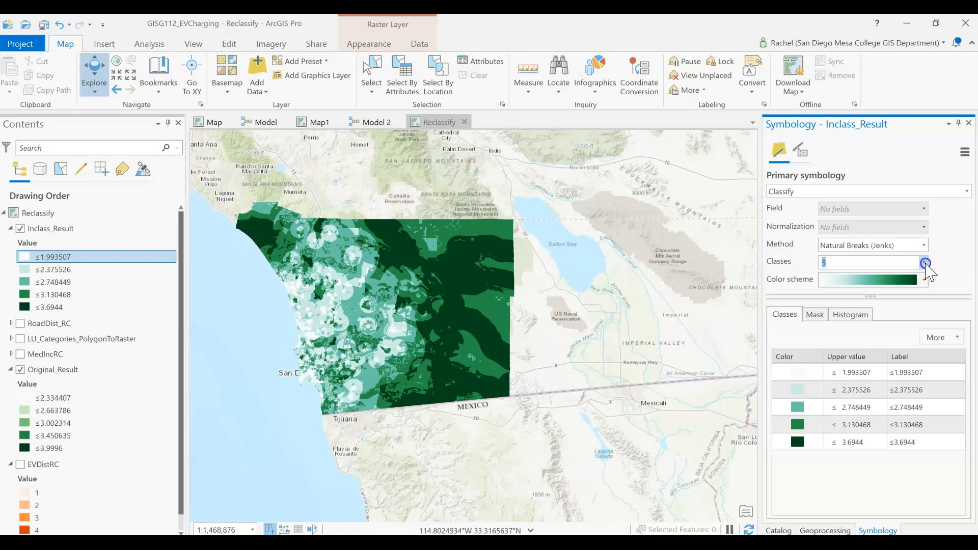
pyautogui.click(923, 262)
pyautogui.scroll(1, 897, 285)
pyautogui.click(881, 277)
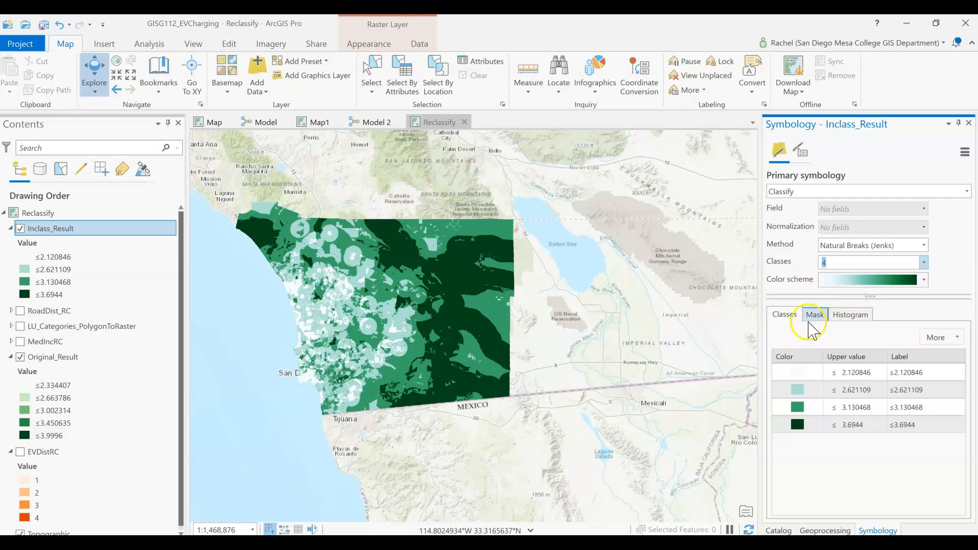
# Relabel the highest class as "High Suitability"
pyautogui.click(951, 377)
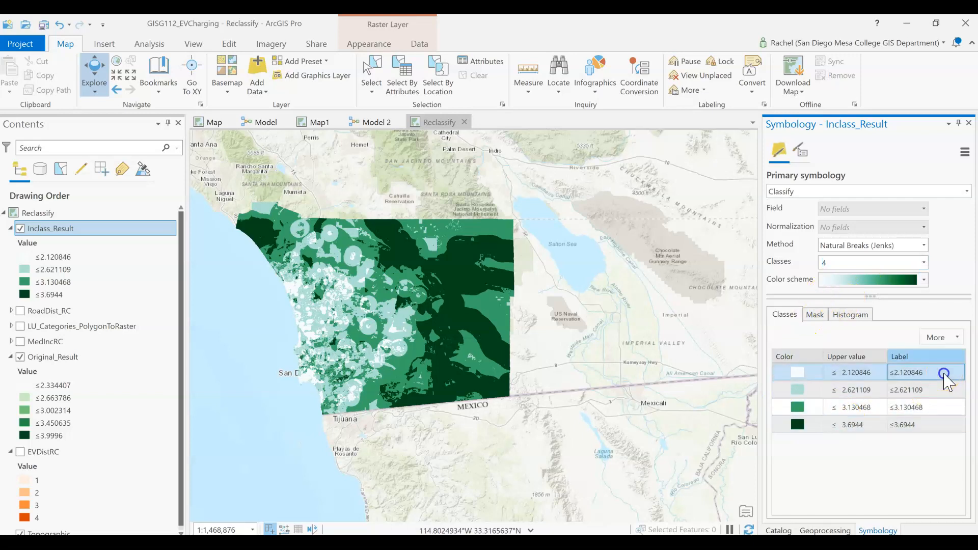
pyautogui.click(906, 427)
pyautogui.click(913, 428)
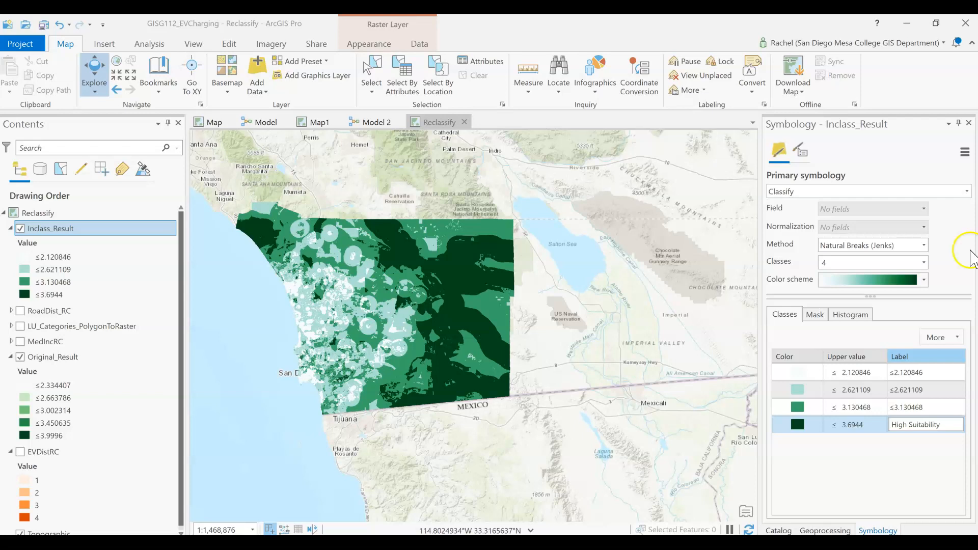
pyautogui.click(920, 417)
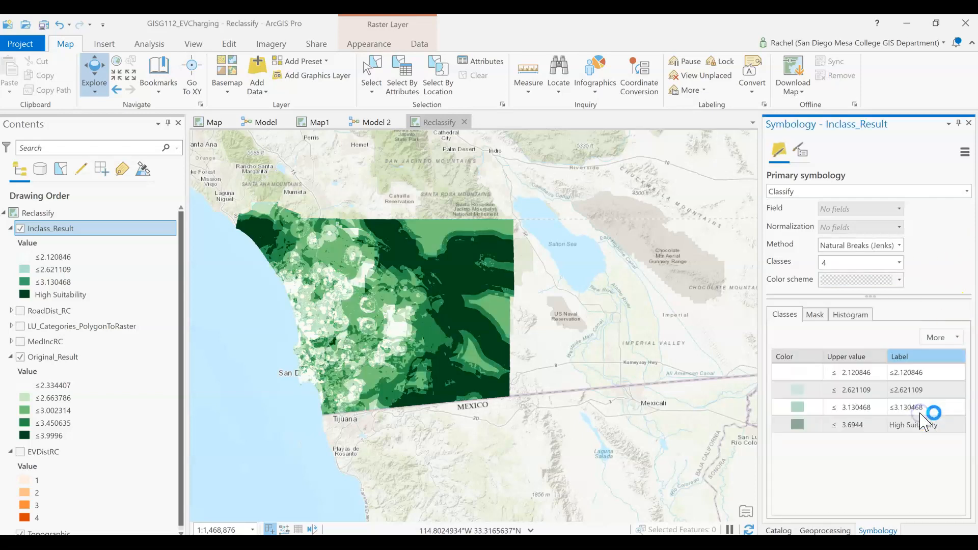
# Relabel the third class as "Medium Suitability"
pyautogui.click(920, 414)
pyautogui.click(920, 414)
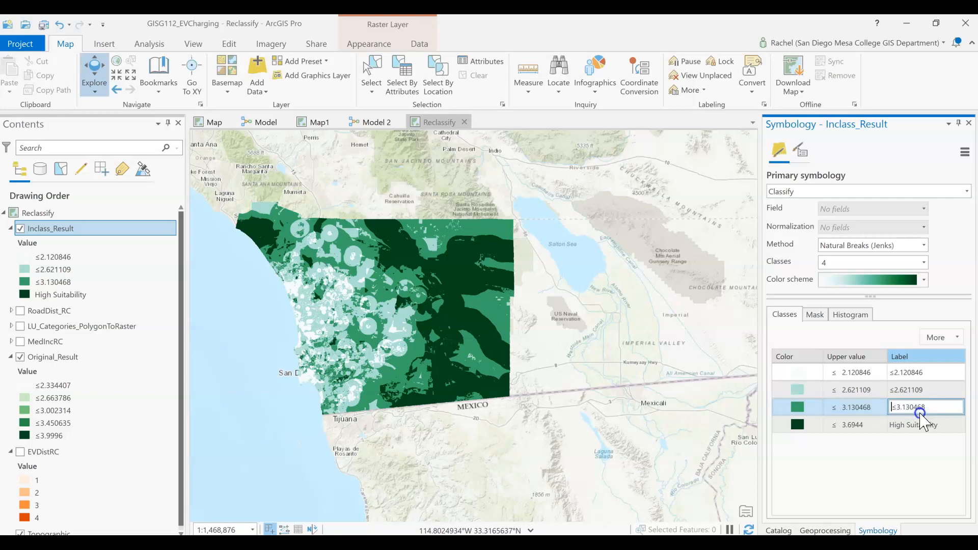
pyautogui.moveTo(922, 412); pyautogui.dragTo(869, 400)
pyautogui.write('Medium Suitability')
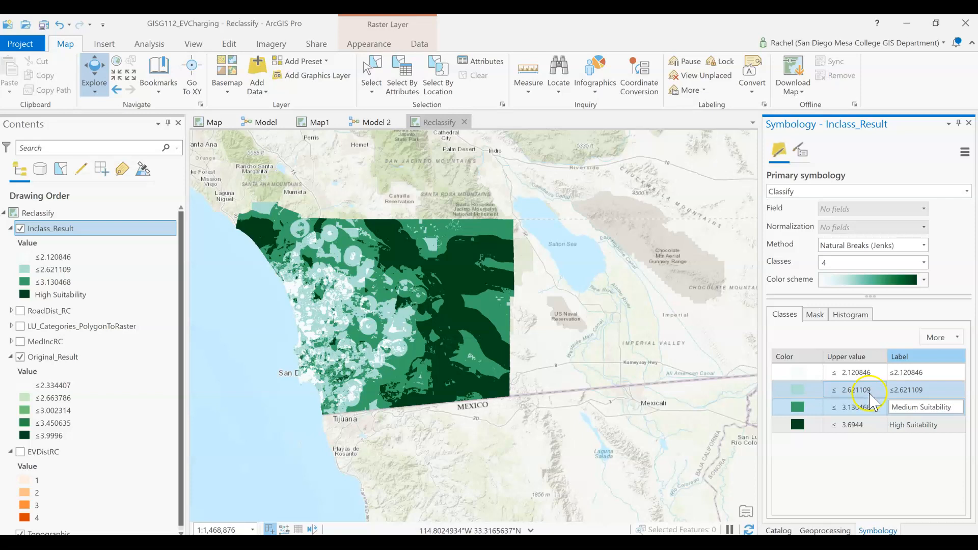
pyautogui.click(908, 392)
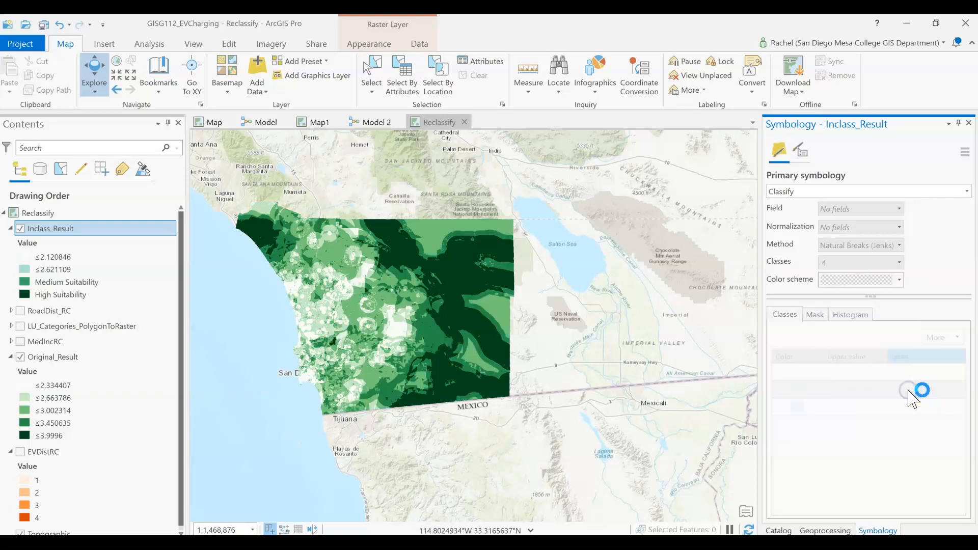
# Relabel the second class as "Low"
pyautogui.click(911, 395)
pyautogui.moveTo(954, 393); pyautogui.dragTo(849, 392)
pyautogui.write('Low')
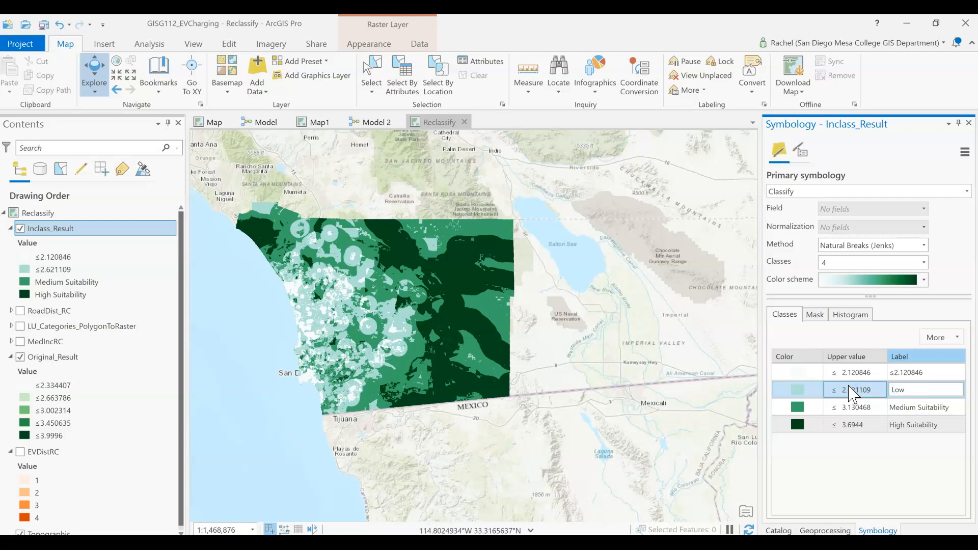
pyautogui.click(905, 372)
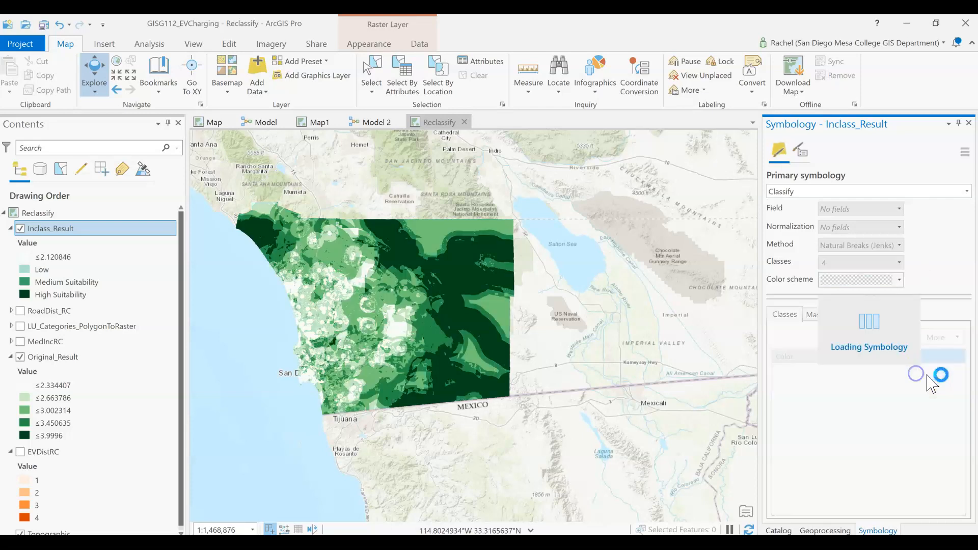
# Relabel the lowest class as "Least"
pyautogui.moveTo(936, 372); pyautogui.dragTo(877, 374)
pyautogui.write('Leas')
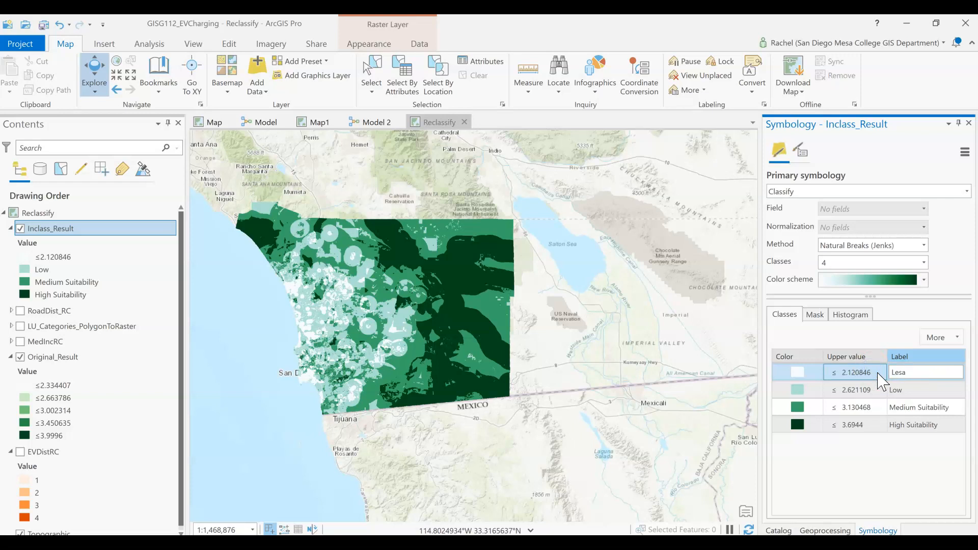
pyautogui.write('t')
pyautogui.press('Return')
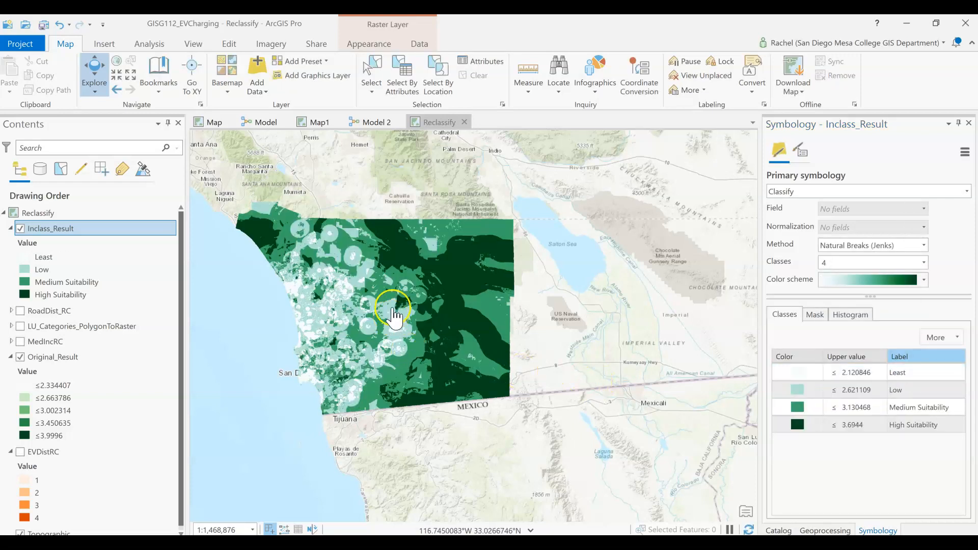
# Zoom to the Inclass_Result layer's extent and close the Symbology pane
pyautogui.rightClick(89, 229)
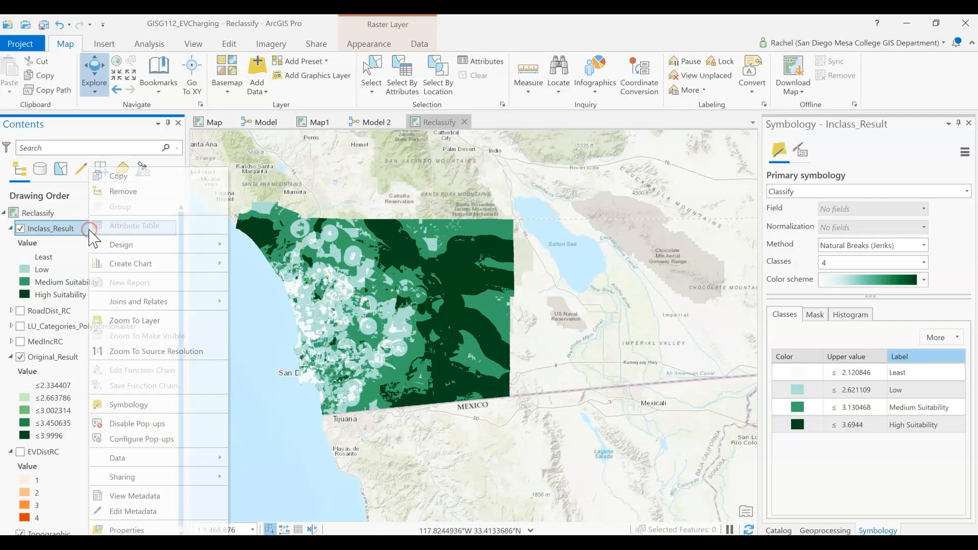
pyautogui.click(134, 321)
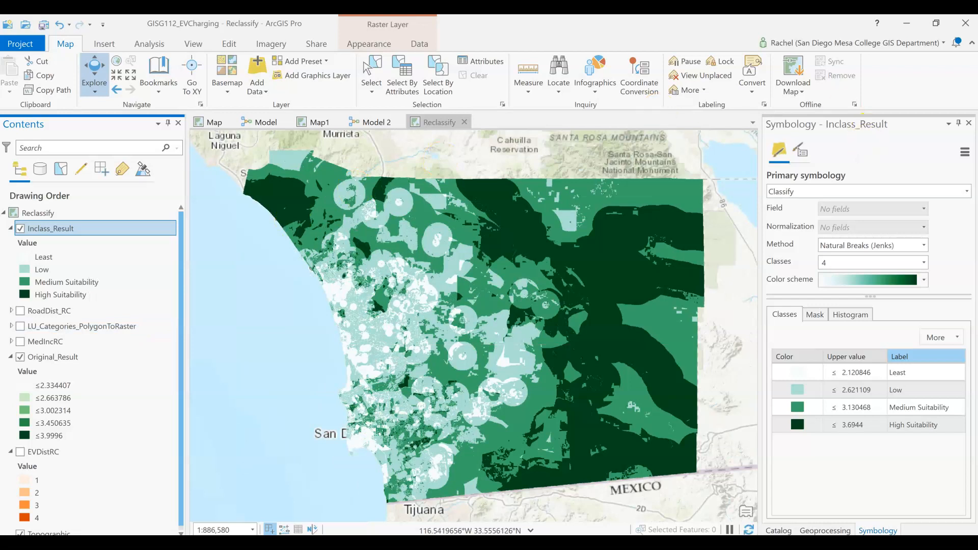
pyautogui.click(959, 124)
pyautogui.click(65, 231)
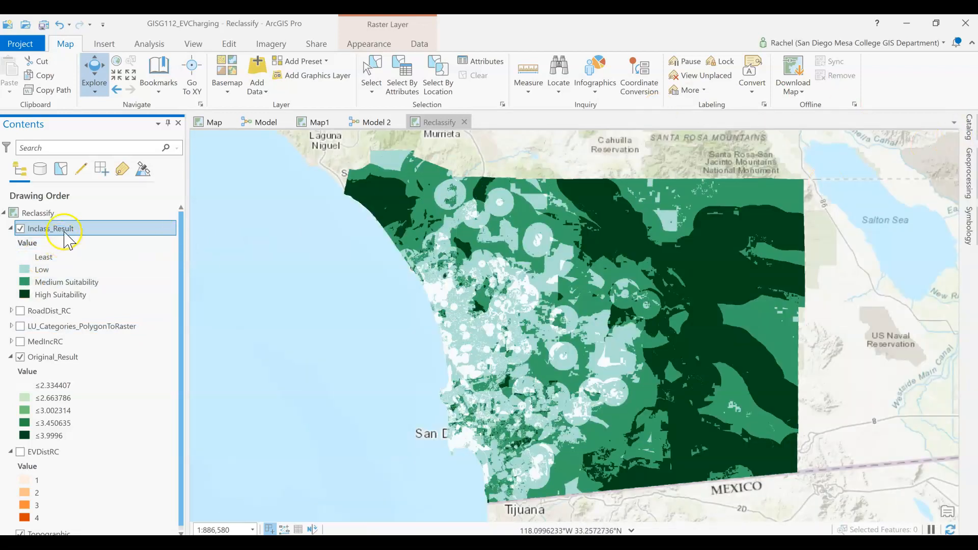
pyautogui.rightClick(65, 233)
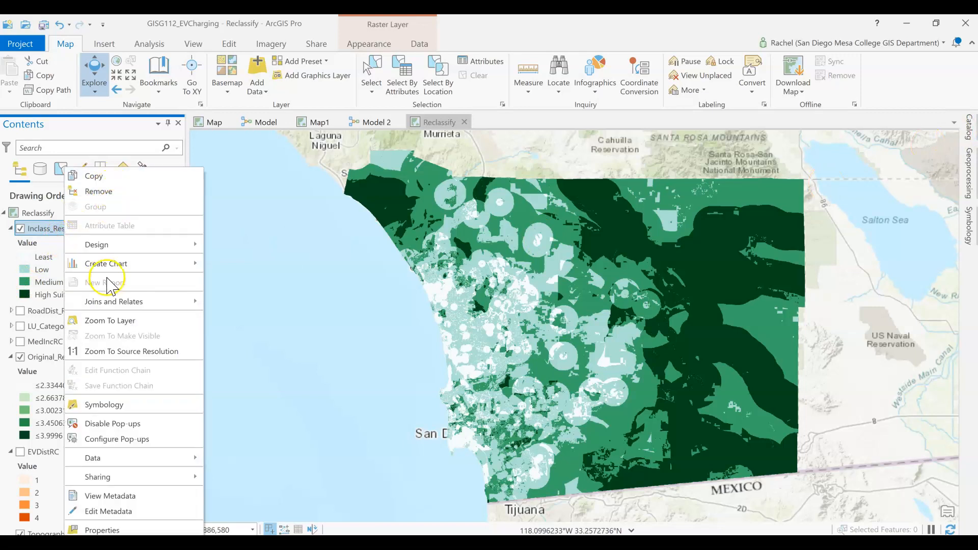
pyautogui.click(116, 320)
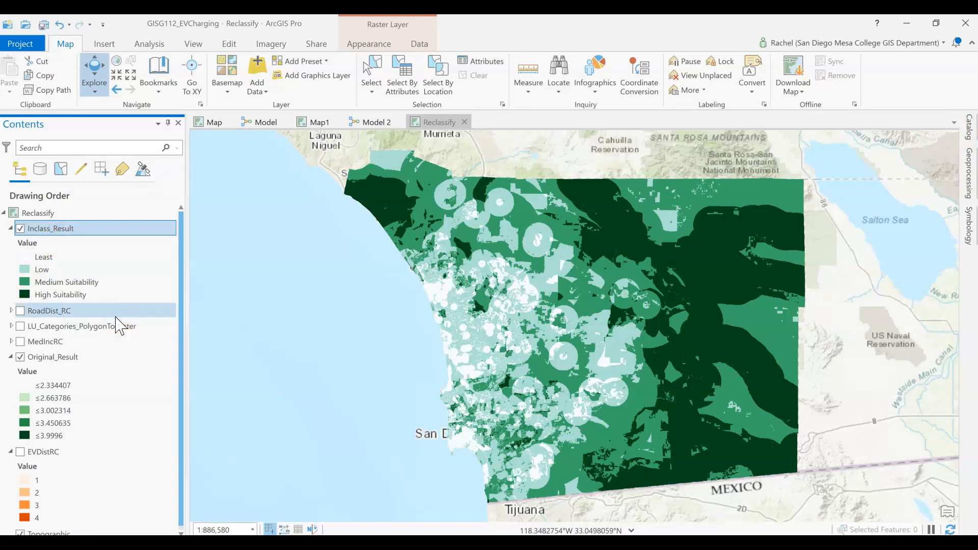
# Toggle the Inclass_Result layer on and off to compare it with Original_Result
pyautogui.click(22, 225)
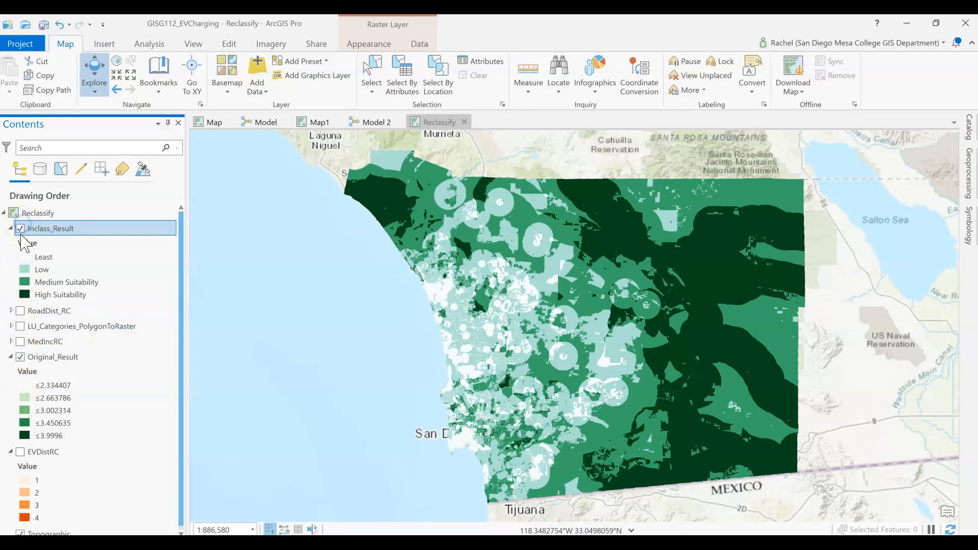
pyautogui.click(20, 230)
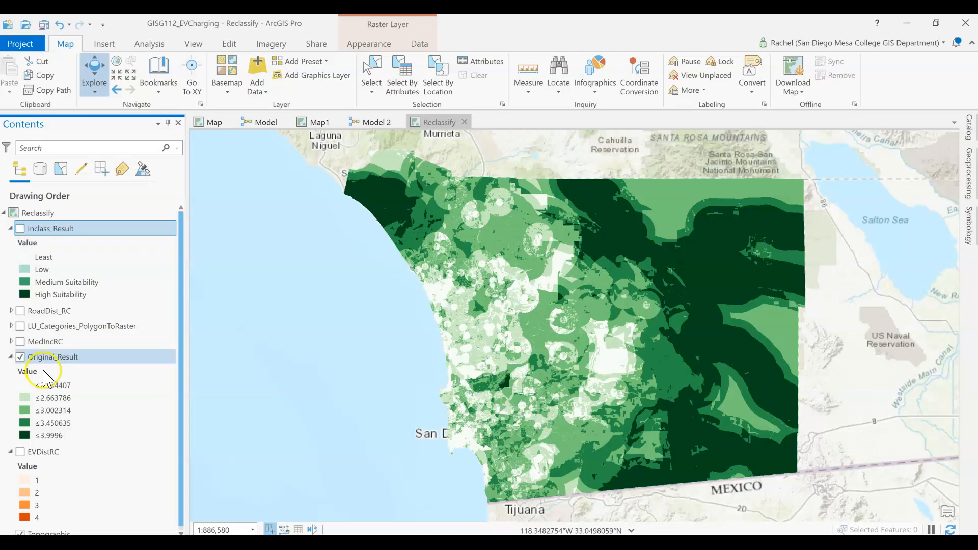
pyautogui.click(381, 413)
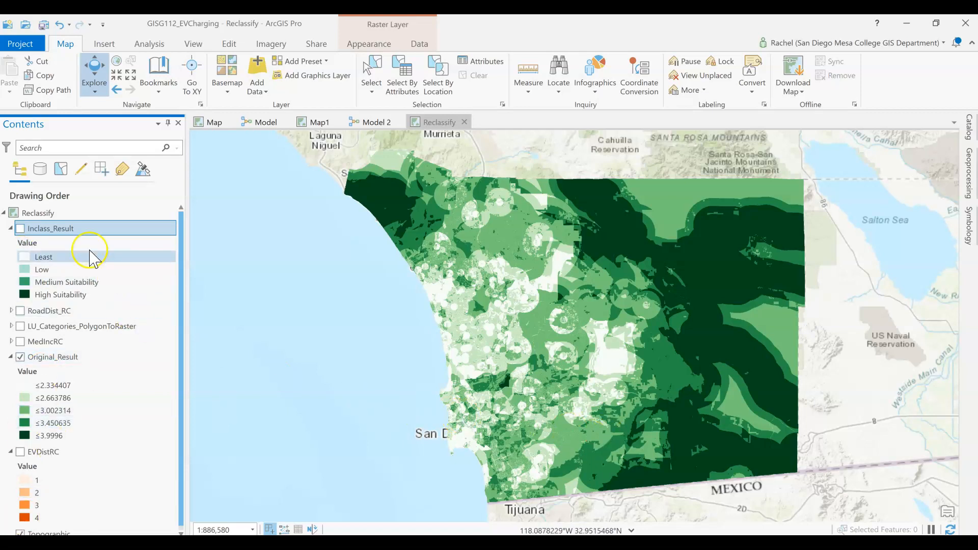
pyautogui.click(21, 228)
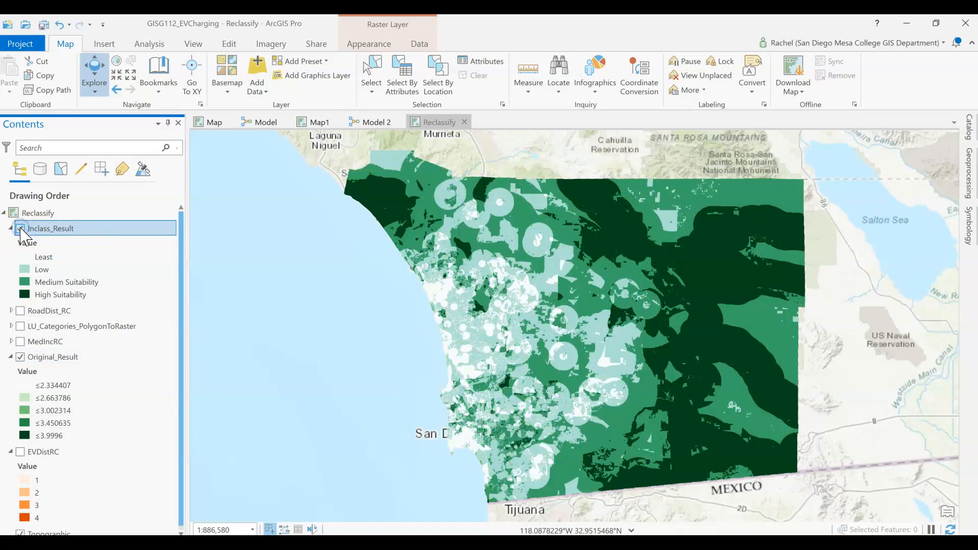
pyautogui.click(21, 228)
pyautogui.click(20, 229)
pyautogui.click(20, 228)
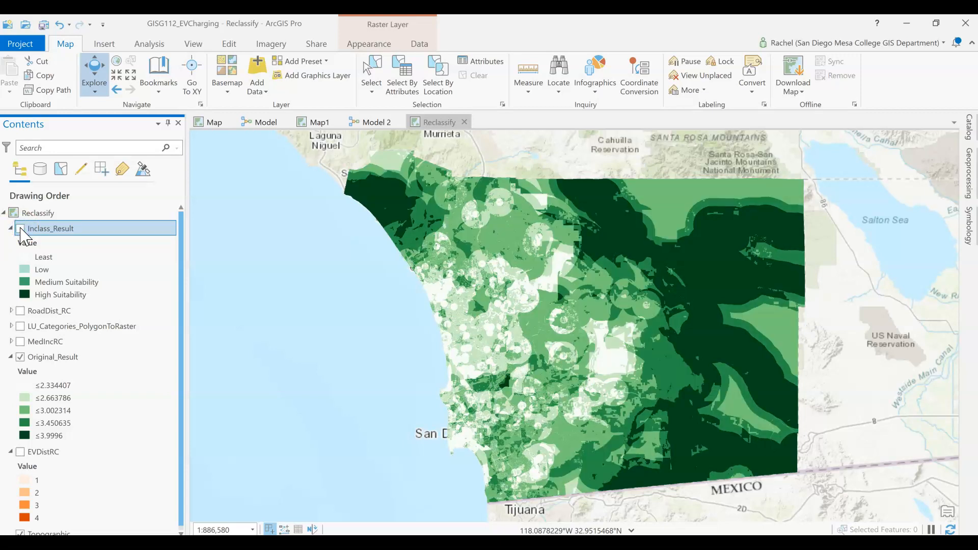
pyautogui.click(20, 228)
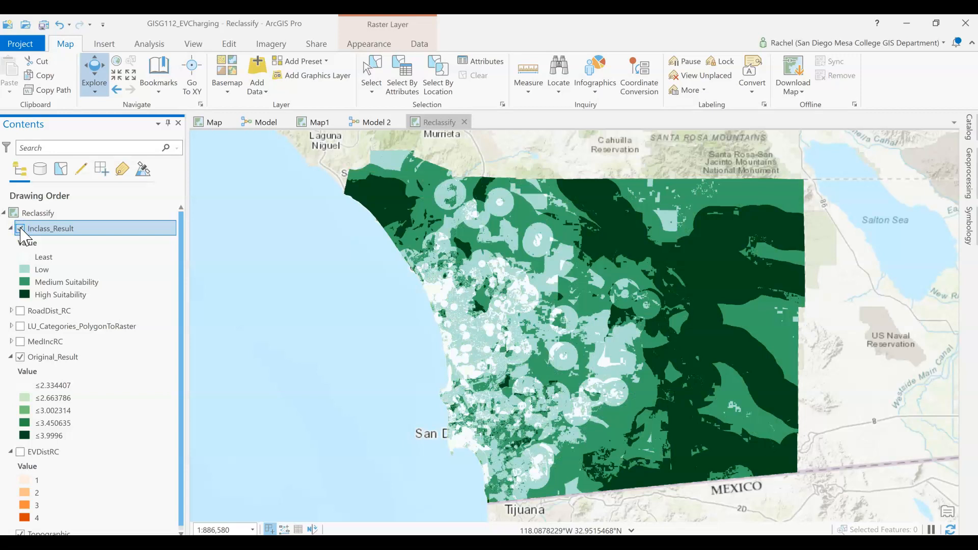
pyautogui.click(53, 230)
pyautogui.doubleClick(53, 230)
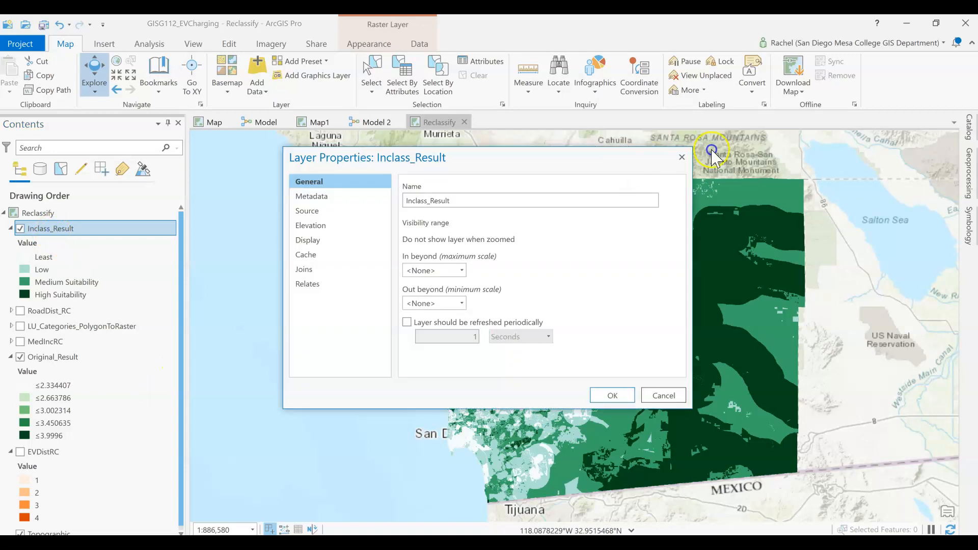
pyautogui.click(683, 157)
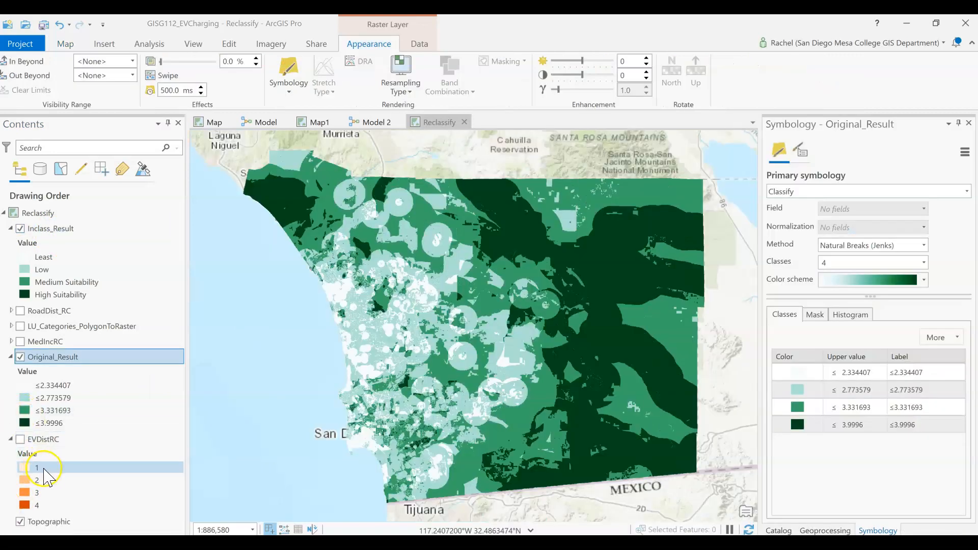
# Switch the Inclass_Result layer's visibility repeatedly to compare the two suitability maps
pyautogui.click(21, 228)
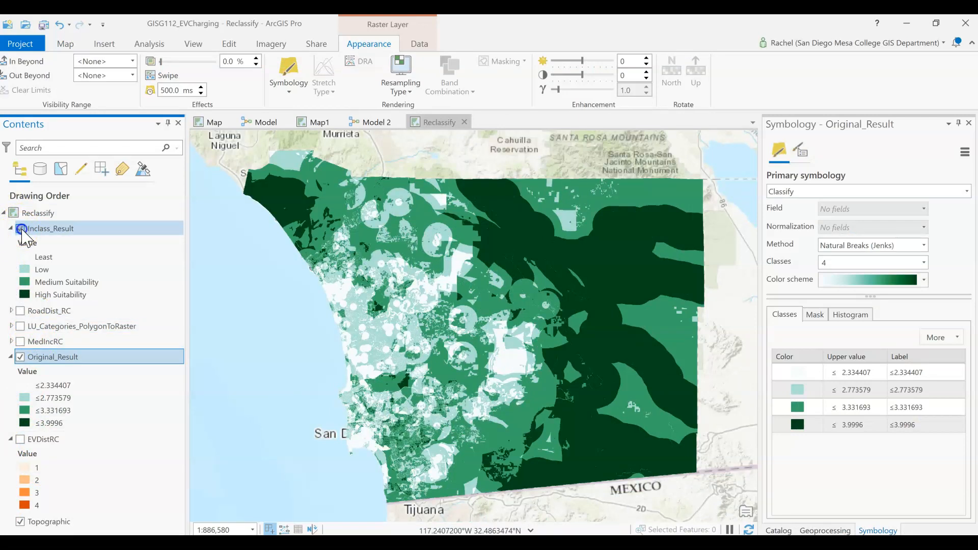
pyautogui.click(21, 229)
pyautogui.click(20, 229)
pyautogui.click(21, 229)
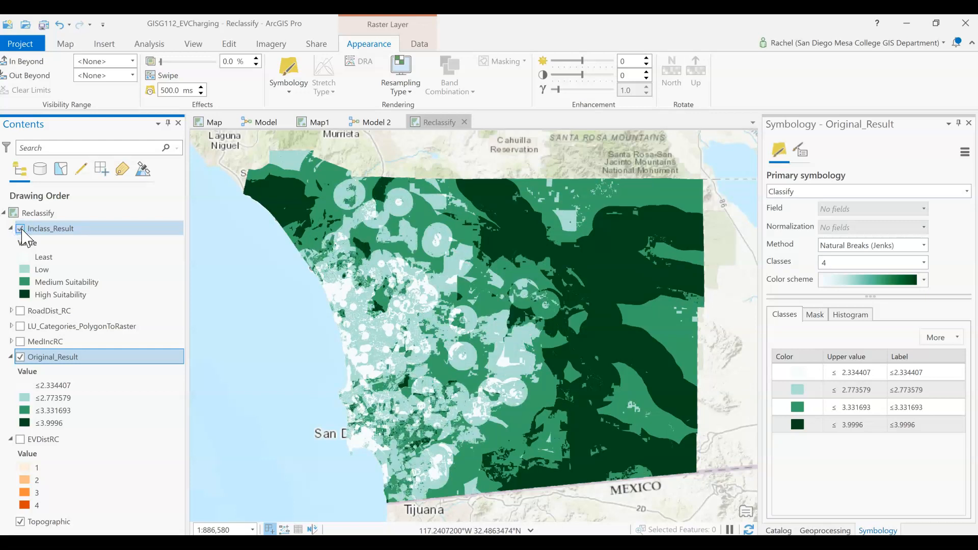
pyautogui.click(21, 229)
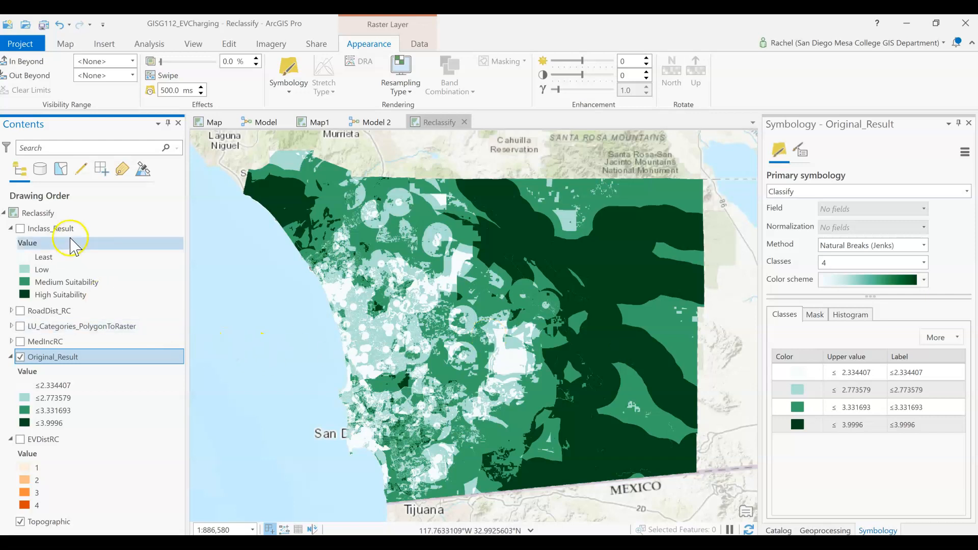
pyautogui.click(20, 228)
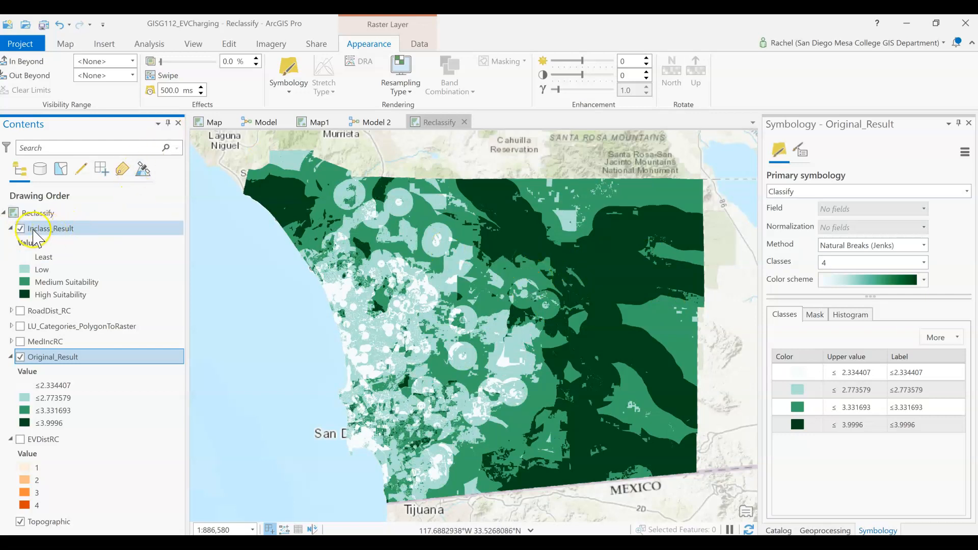
# Zoom into the northern coastal area and toggle Inclass_Result there to compare both results
pyautogui.scroll(-2, 412, 402)
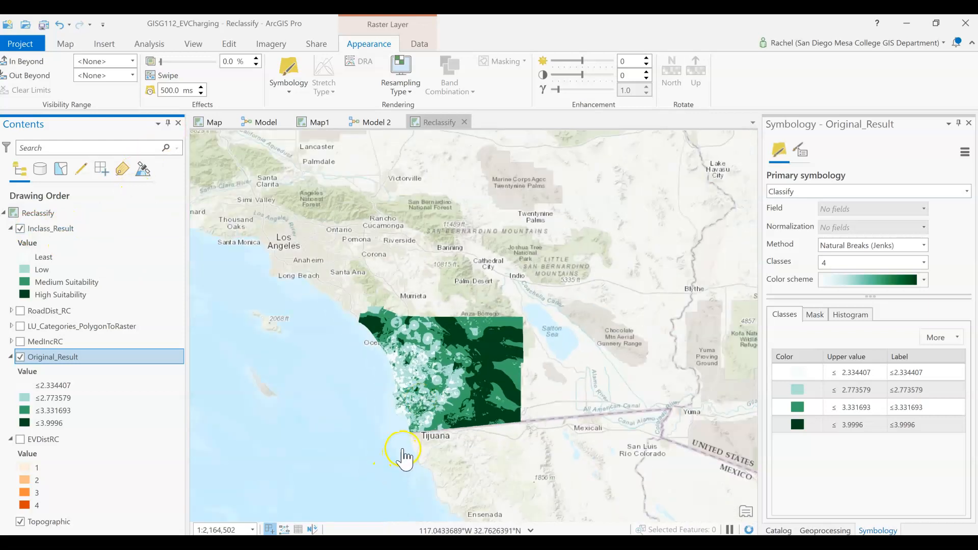
pyautogui.scroll(4, 404, 454)
pyautogui.moveTo(606, 212); pyautogui.dragTo(551, 527)
pyautogui.moveTo(539, 310); pyautogui.dragTo(486, 460)
pyautogui.moveTo(454, 248); pyautogui.dragTo(521, 400)
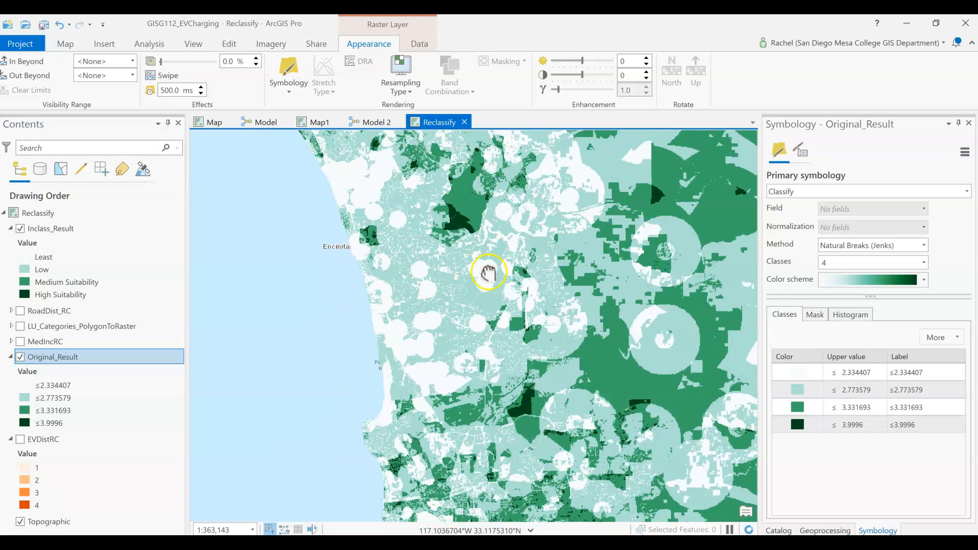
pyautogui.moveTo(485, 277); pyautogui.dragTo(514, 487)
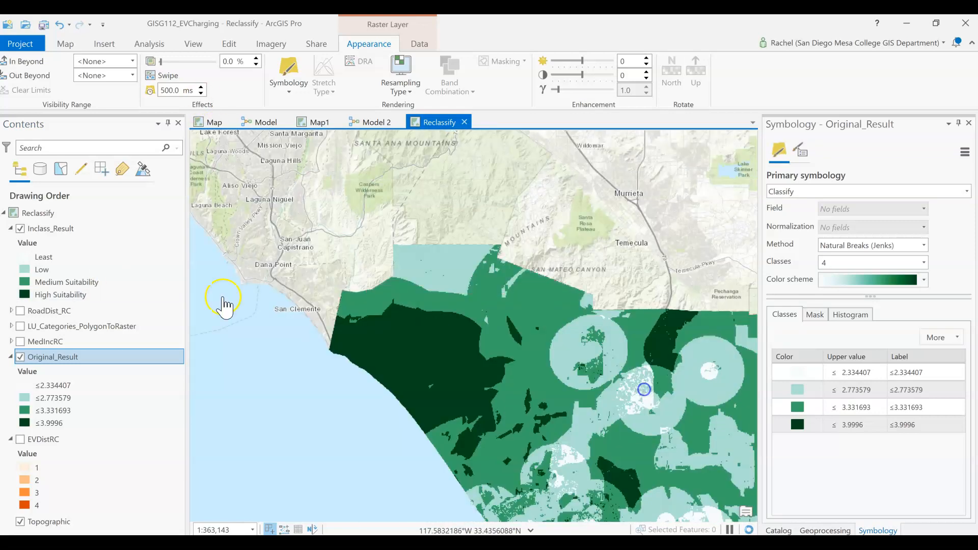
pyautogui.click(22, 228)
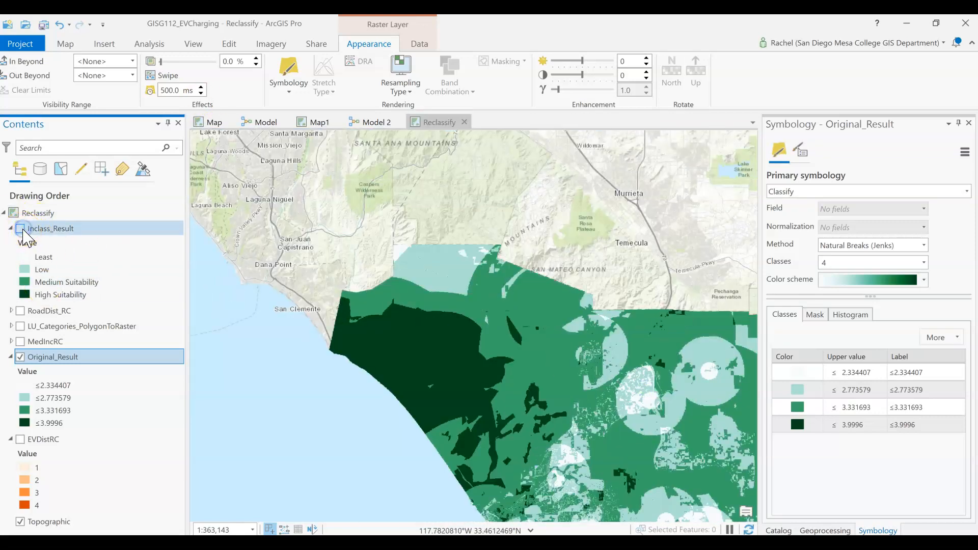
pyautogui.click(21, 228)
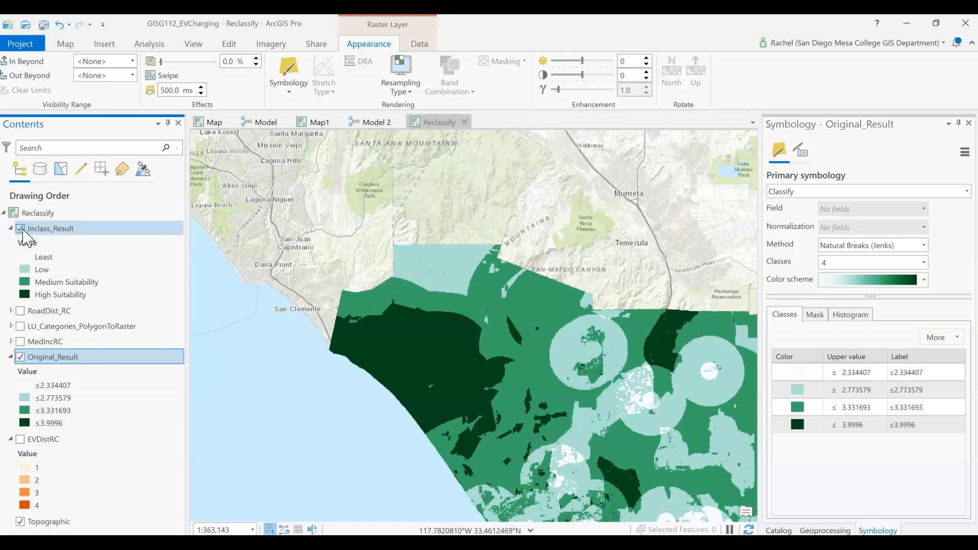
pyautogui.click(21, 229)
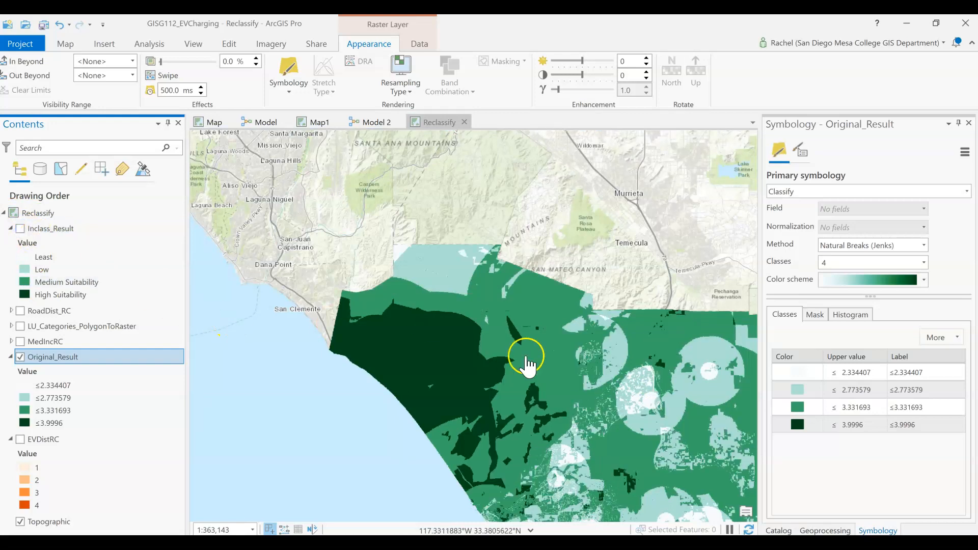
# Zoom back out over the county and toggle Inclass_Result again to compare the full extent
pyautogui.moveTo(648, 415); pyautogui.dragTo(404, 220)
pyautogui.scroll(-4, 427, 260)
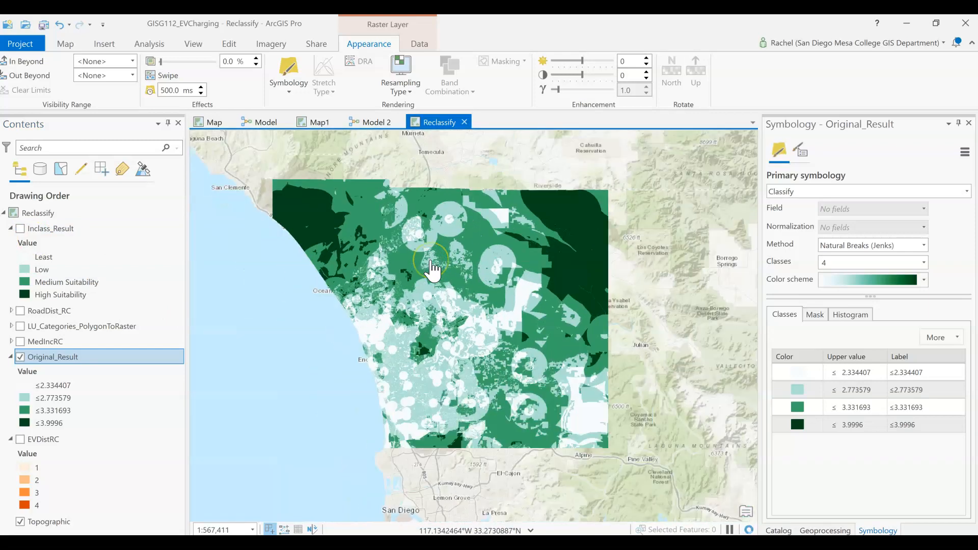
pyautogui.moveTo(574, 318); pyautogui.dragTo(501, 243)
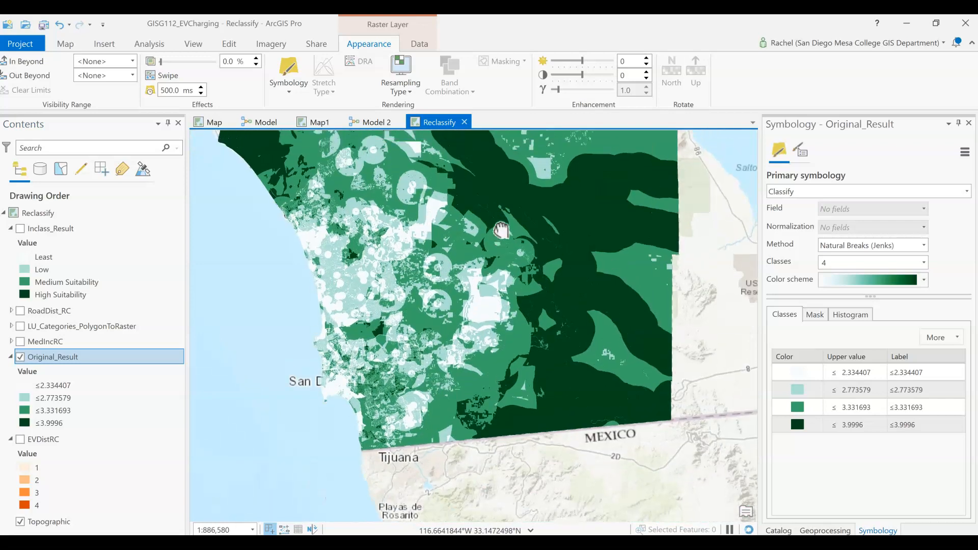
pyautogui.click(20, 228)
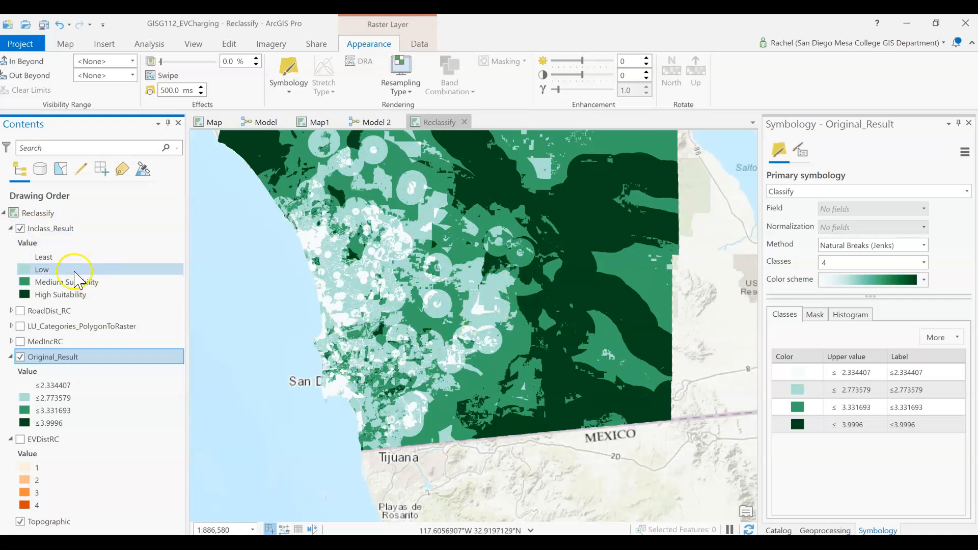
pyautogui.click(20, 228)
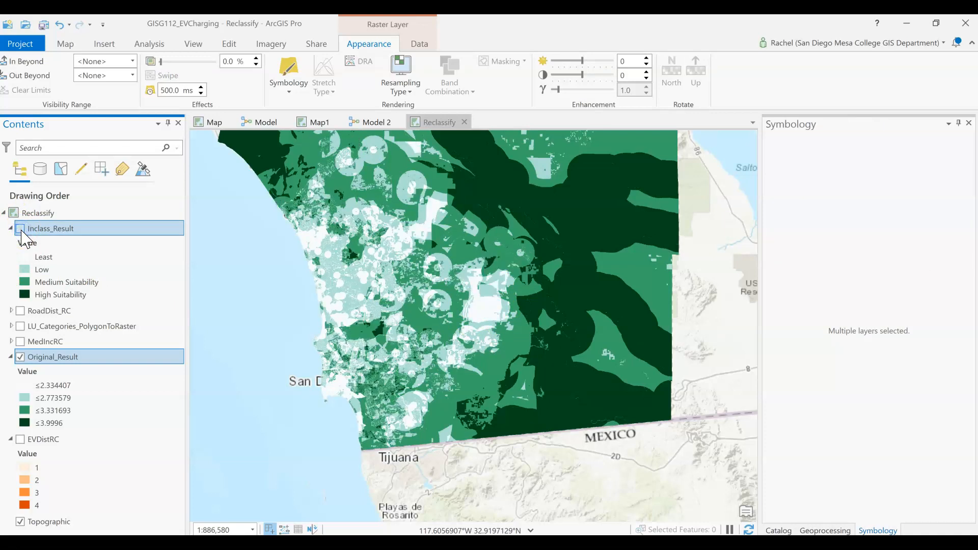
pyautogui.click(21, 228)
pyautogui.click(22, 230)
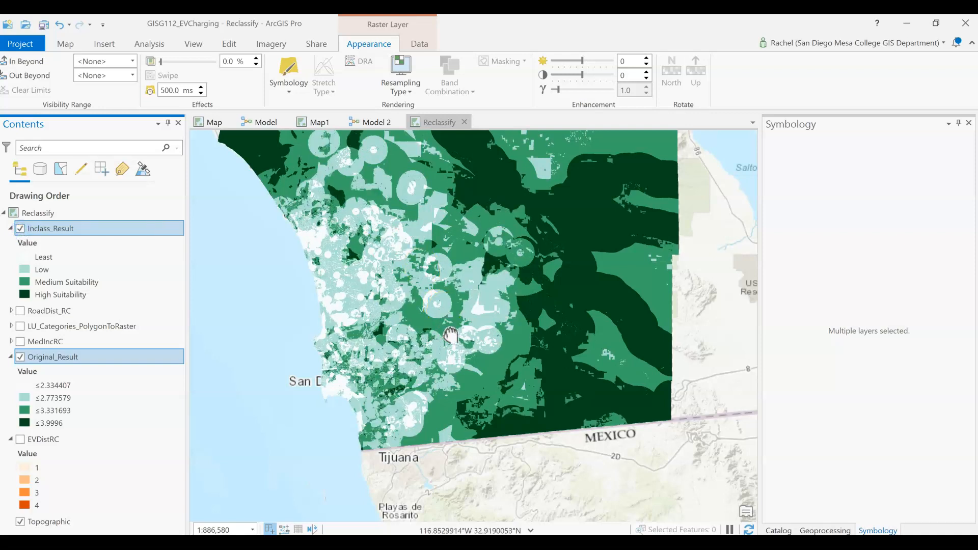
pyautogui.moveTo(449, 323); pyautogui.dragTo(455, 374)
pyautogui.click(458, 352)
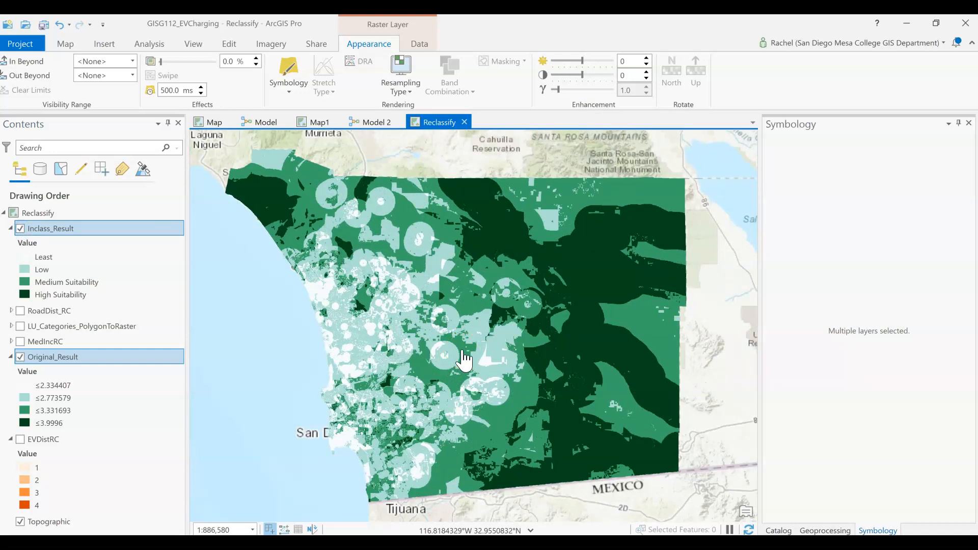
# Switch to the Model 2 view and save the model
pyautogui.click(376, 123)
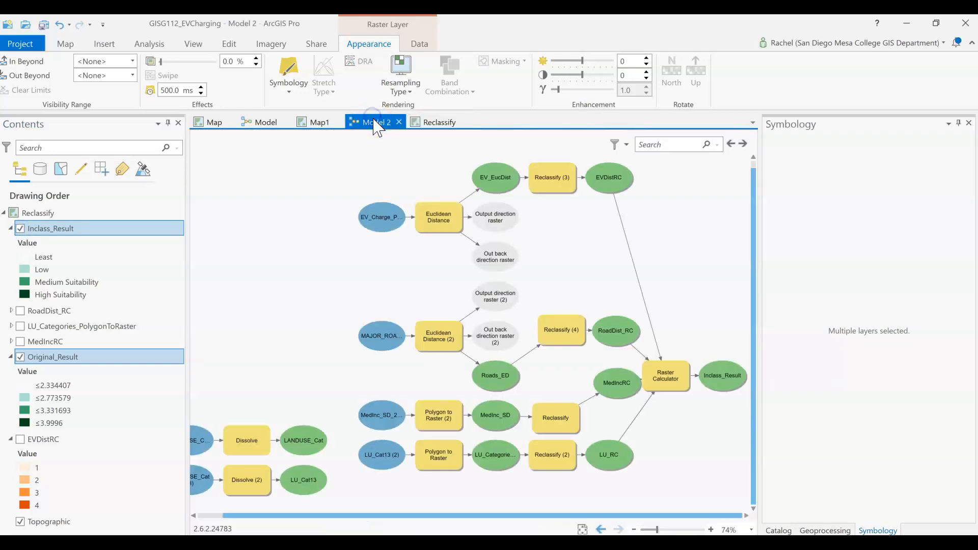
pyautogui.click(365, 268)
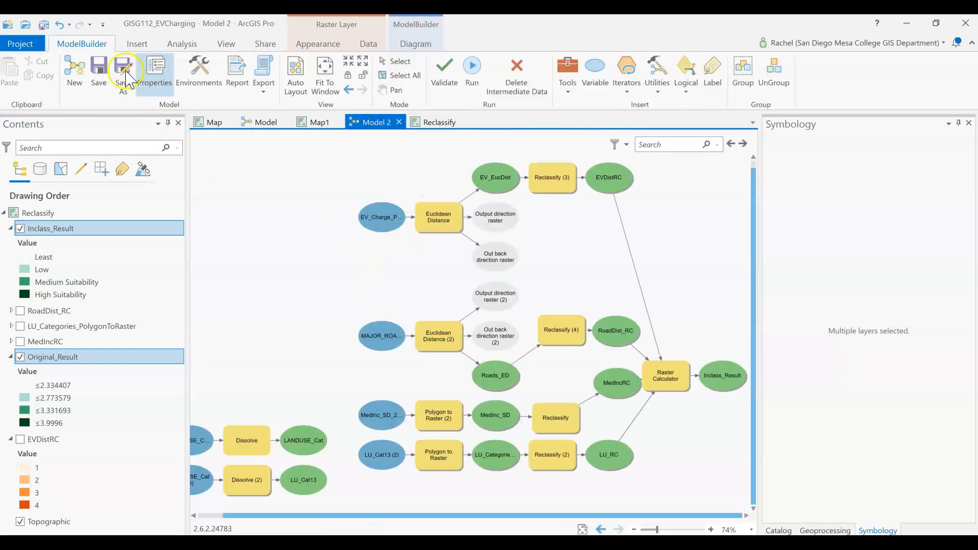
pyautogui.click(106, 79)
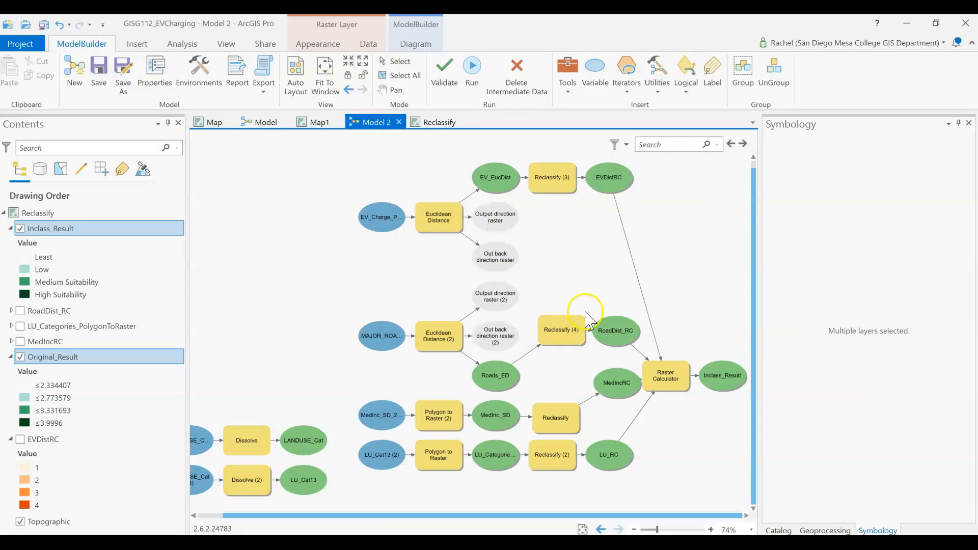
pyautogui.scroll(-1, 585, 313)
pyautogui.click(102, 75)
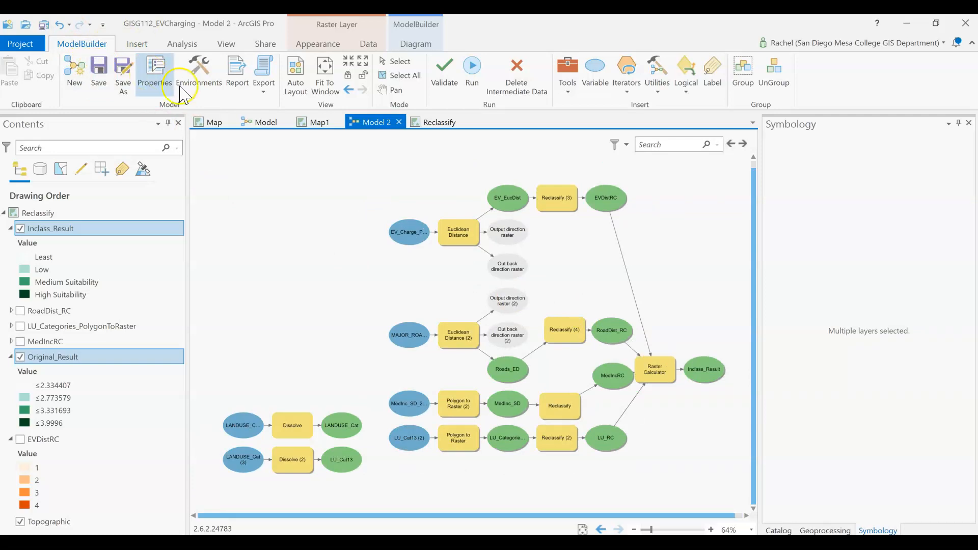
# Open the Geoprocessing pane
pyautogui.click(825, 531)
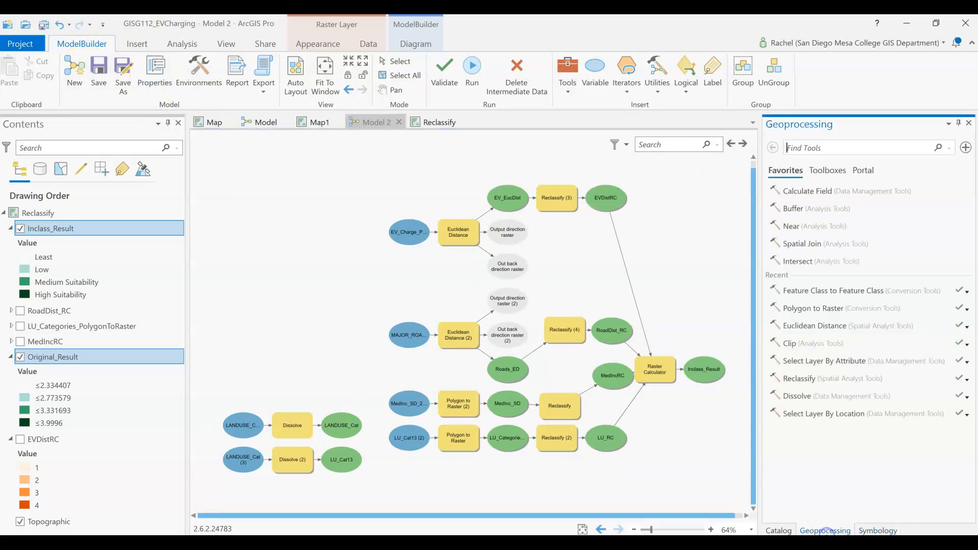
pyautogui.click(780, 531)
pyautogui.click(821, 530)
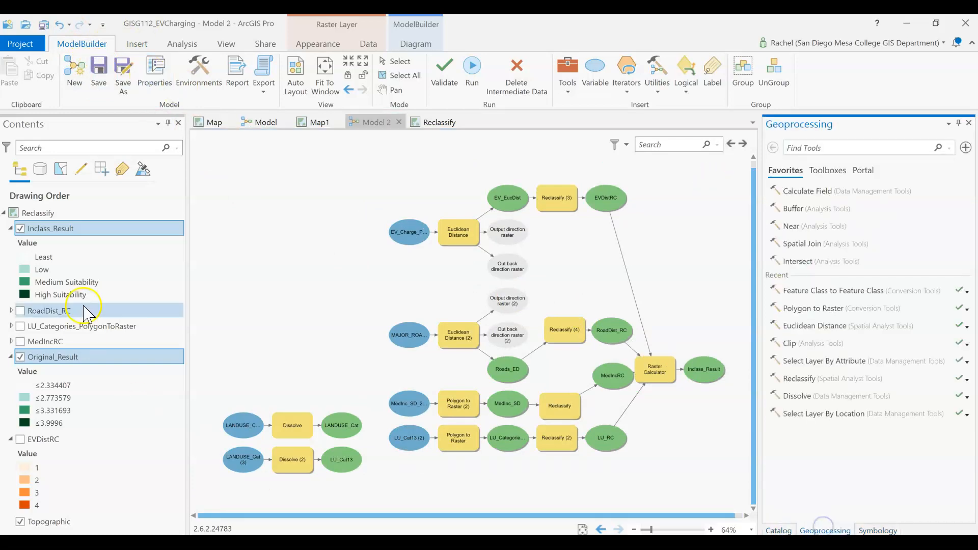
# Return to the Reclassify map and save the project
pyautogui.click(451, 125)
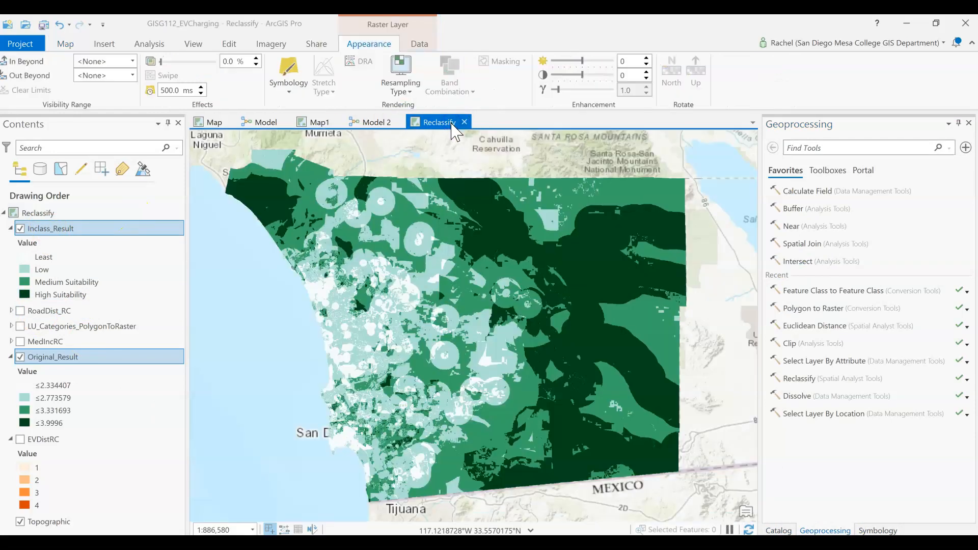
pyautogui.click(369, 163)
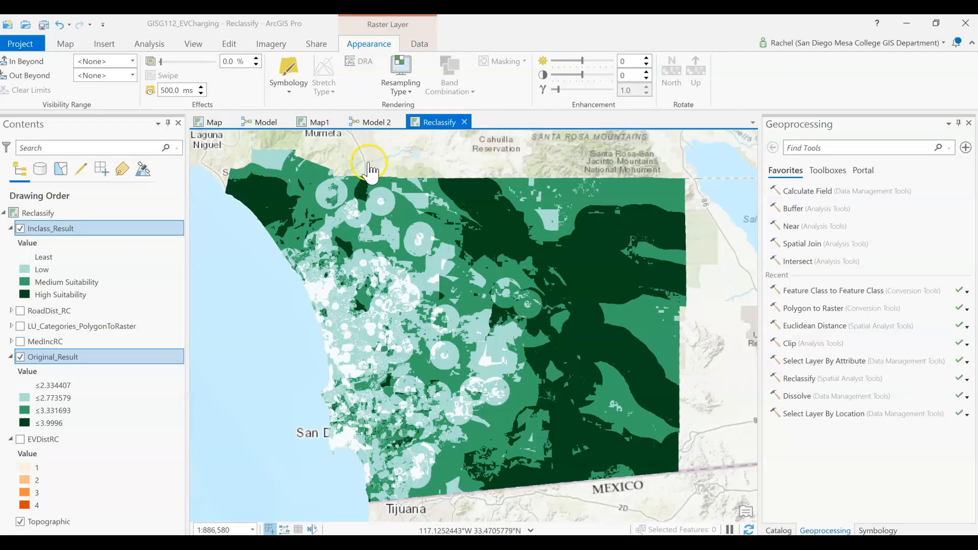
pyautogui.click(44, 26)
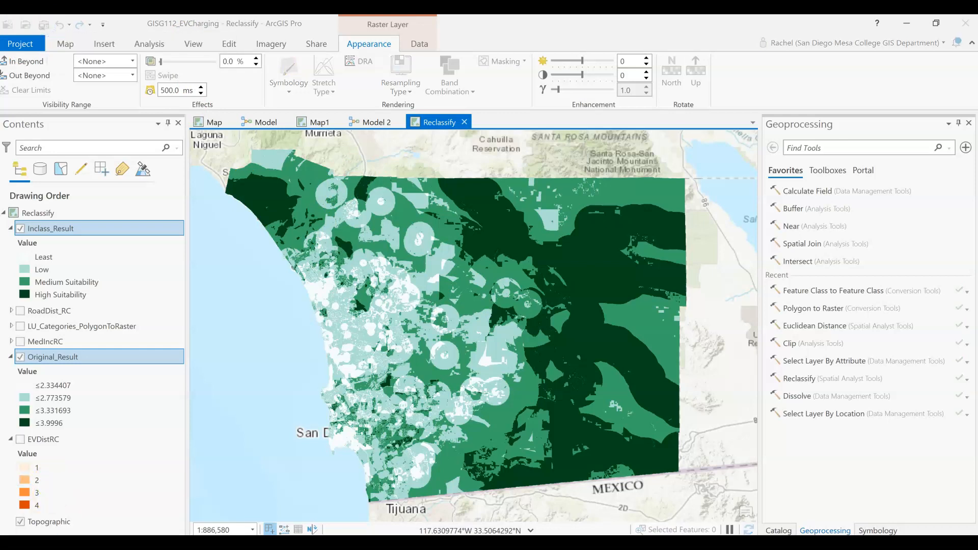